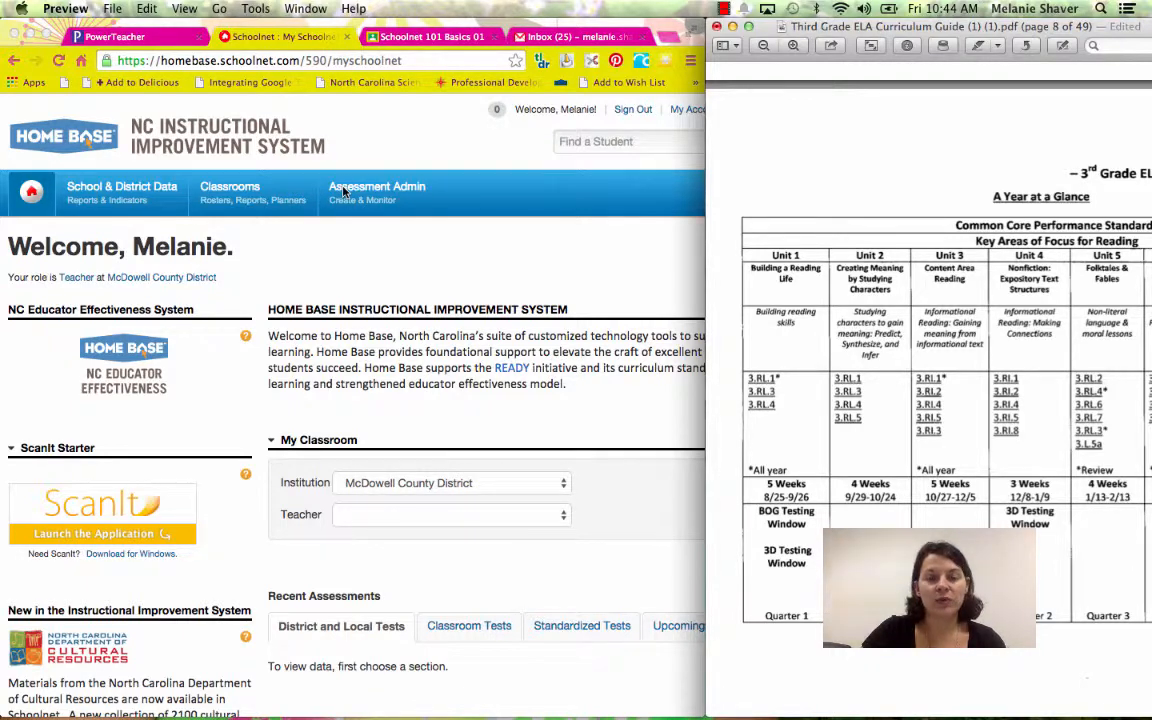
# Start creating an Express Test from the assessment administration's Create page.
pyautogui.click(343, 190)
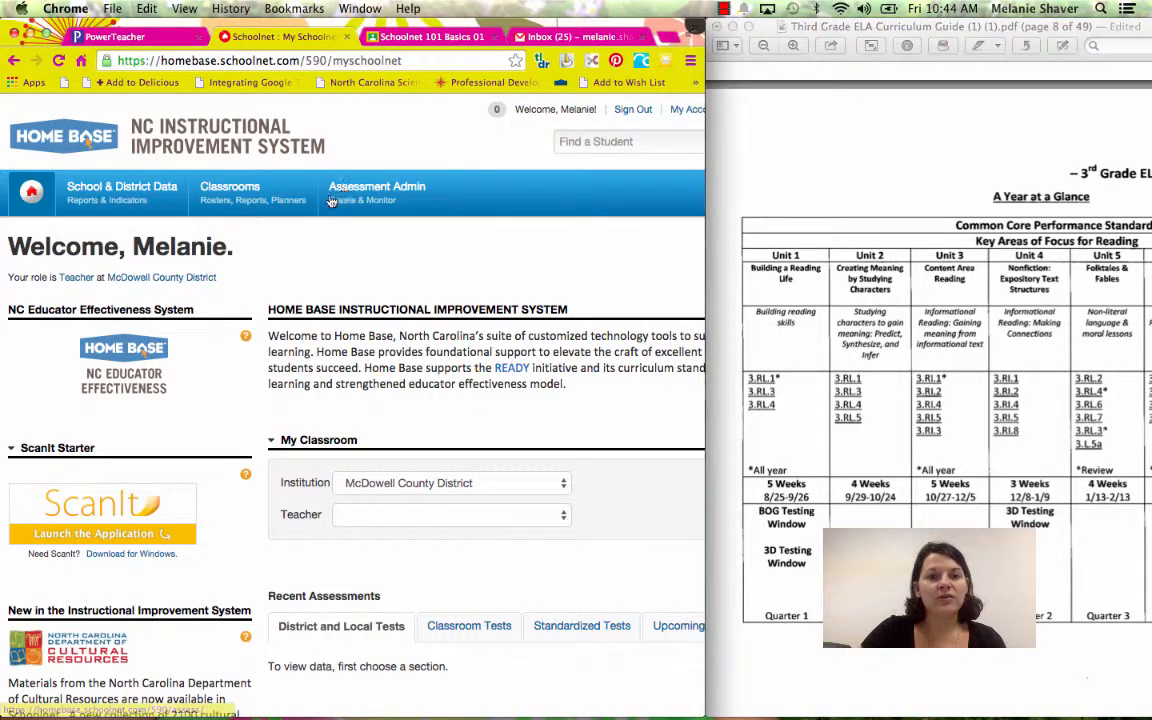
pyautogui.moveTo(330, 175)
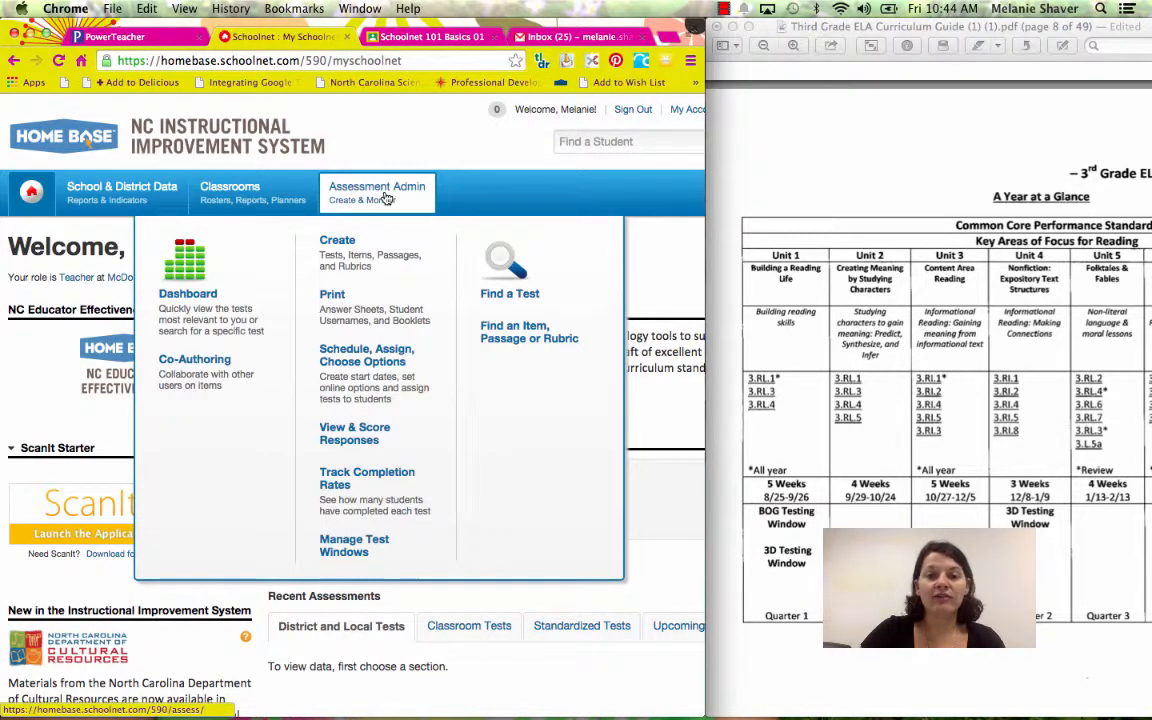
pyautogui.click(331, 248)
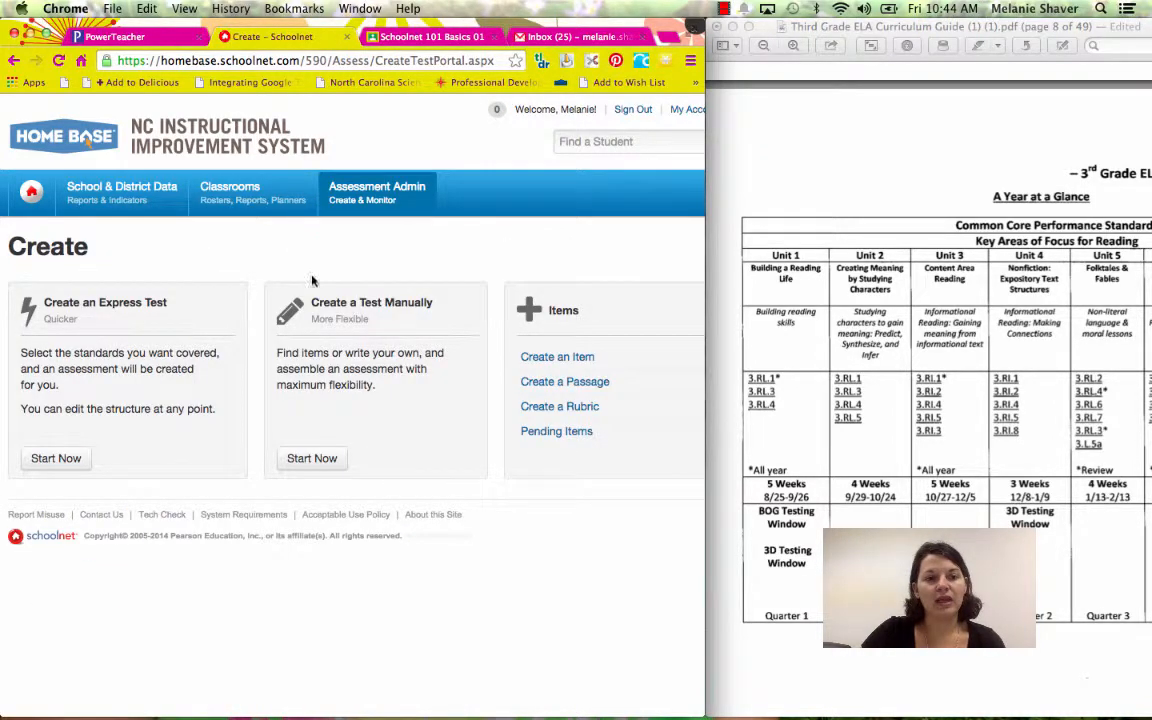
pyautogui.click(45, 458)
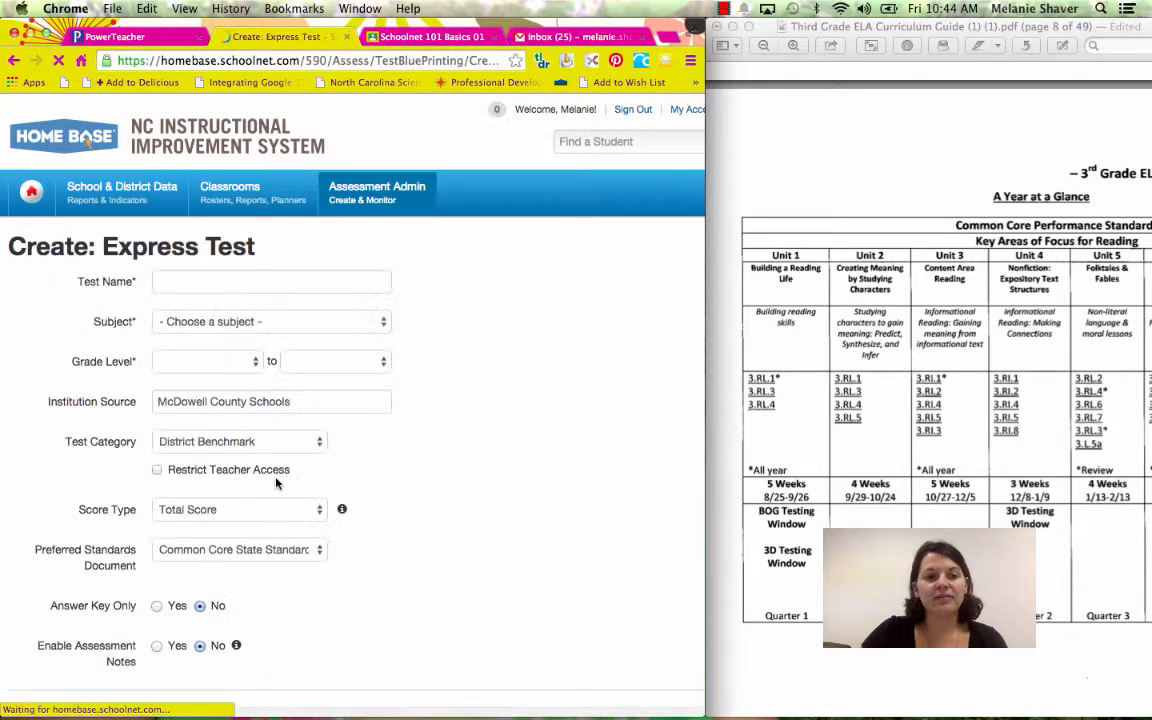
# Name the test Building A Reading Life, with subject English Language and Literature and grade level 03 to 03.
pyautogui.click(202, 282)
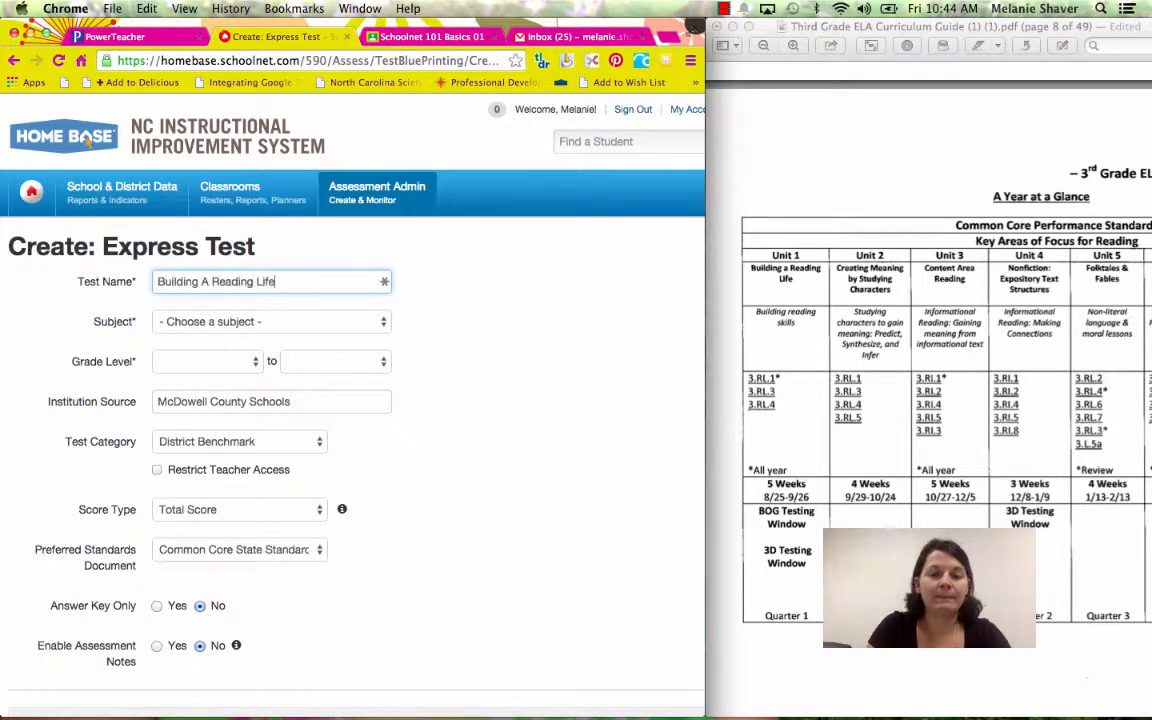
pyautogui.click(180, 322)
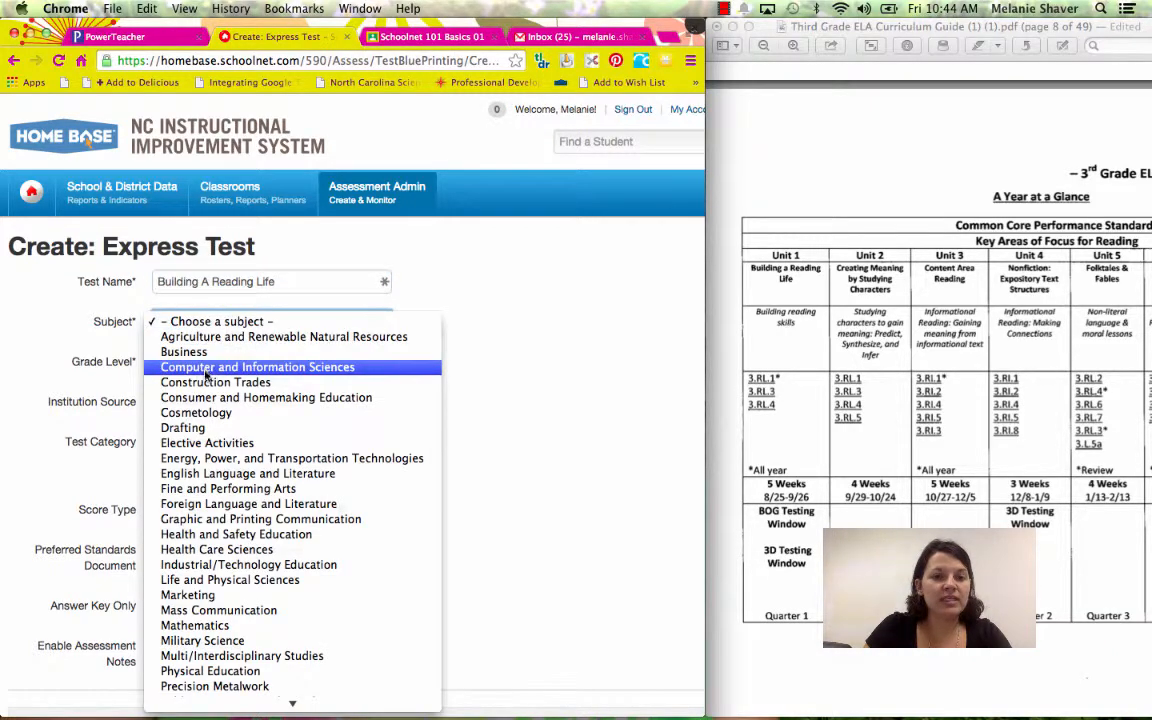
pyautogui.click(232, 477)
pyautogui.click(238, 362)
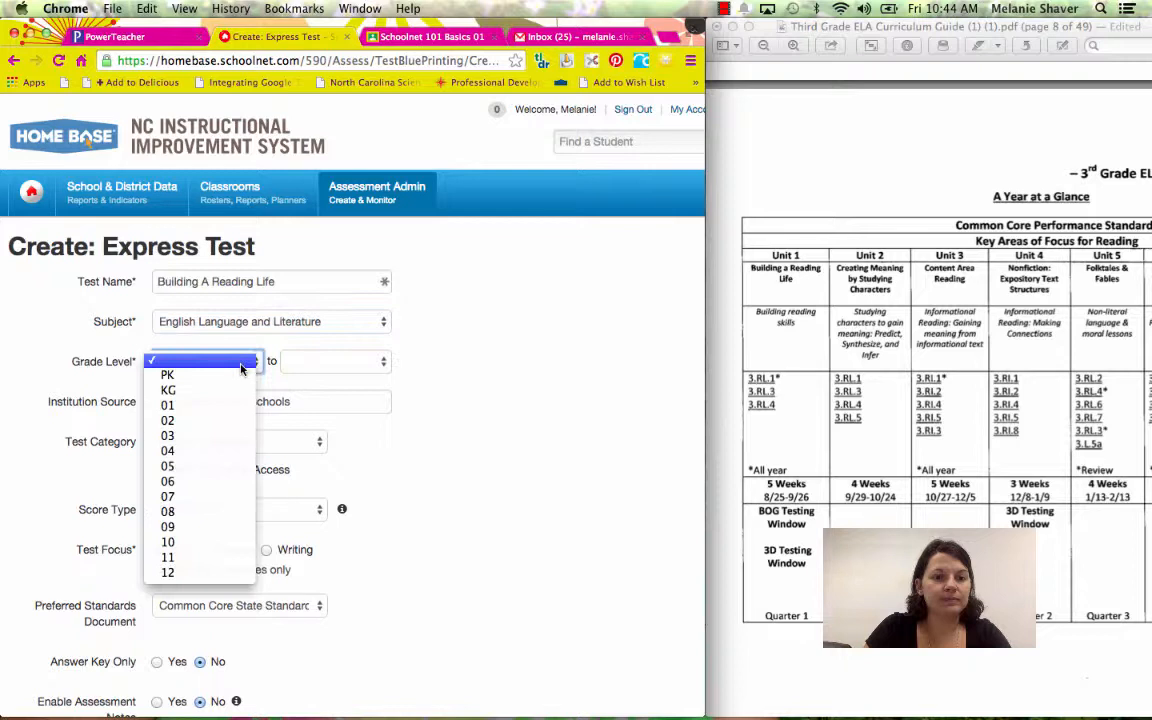
pyautogui.click(232, 435)
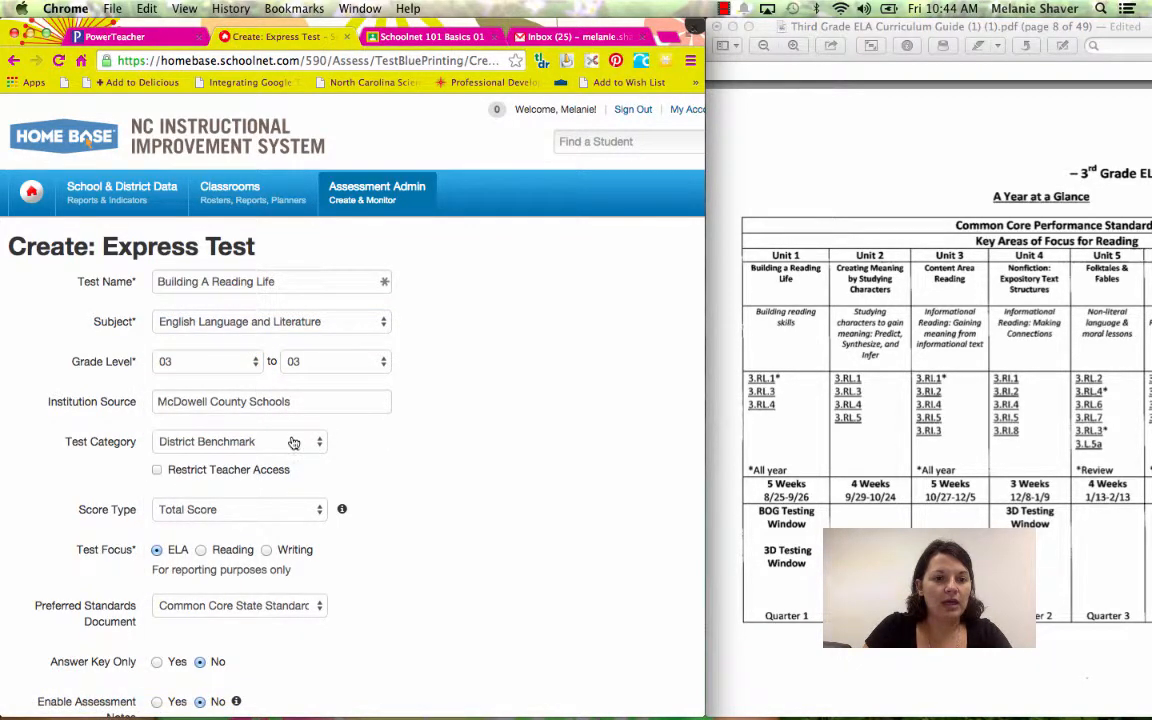
# Set the test category to My Classroom and keep Total Score as the score type.
pyautogui.click(293, 443)
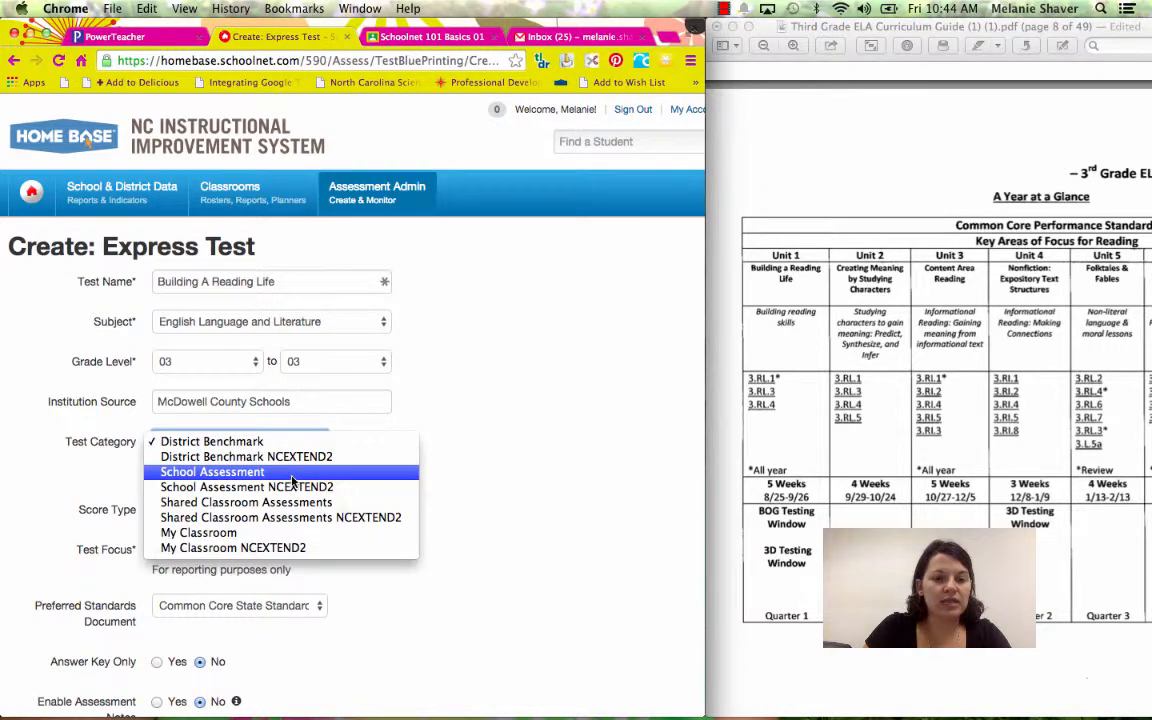
pyautogui.click(288, 533)
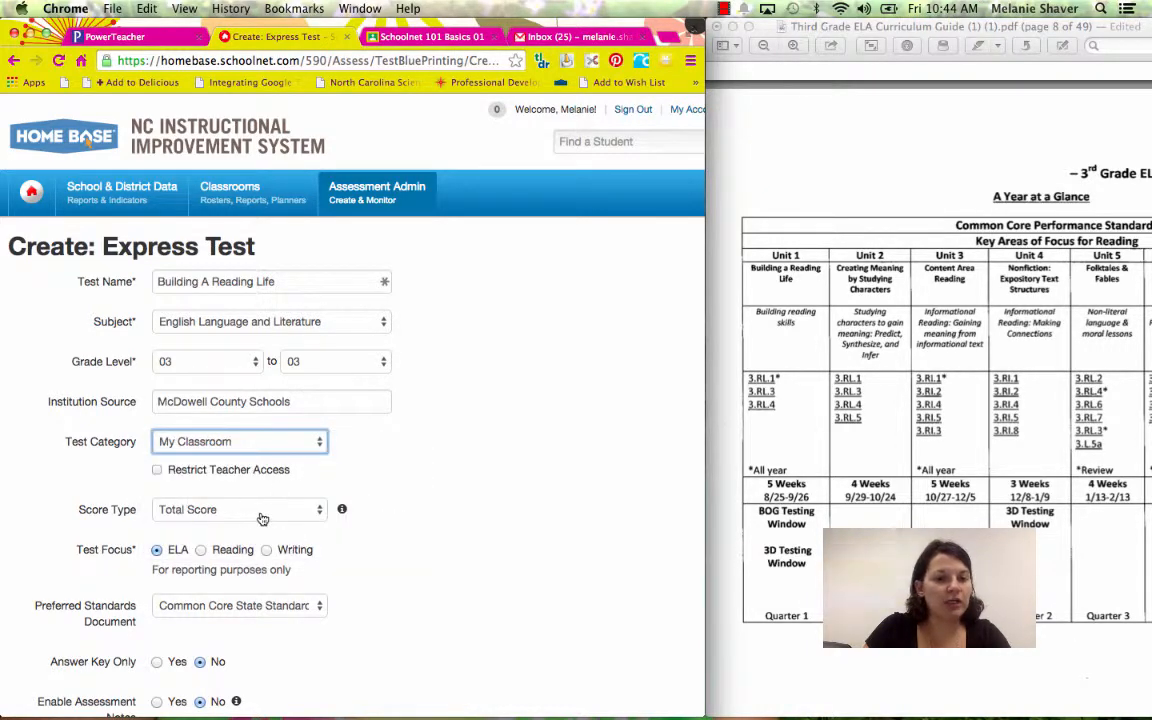
pyautogui.scroll(-3, 262, 517)
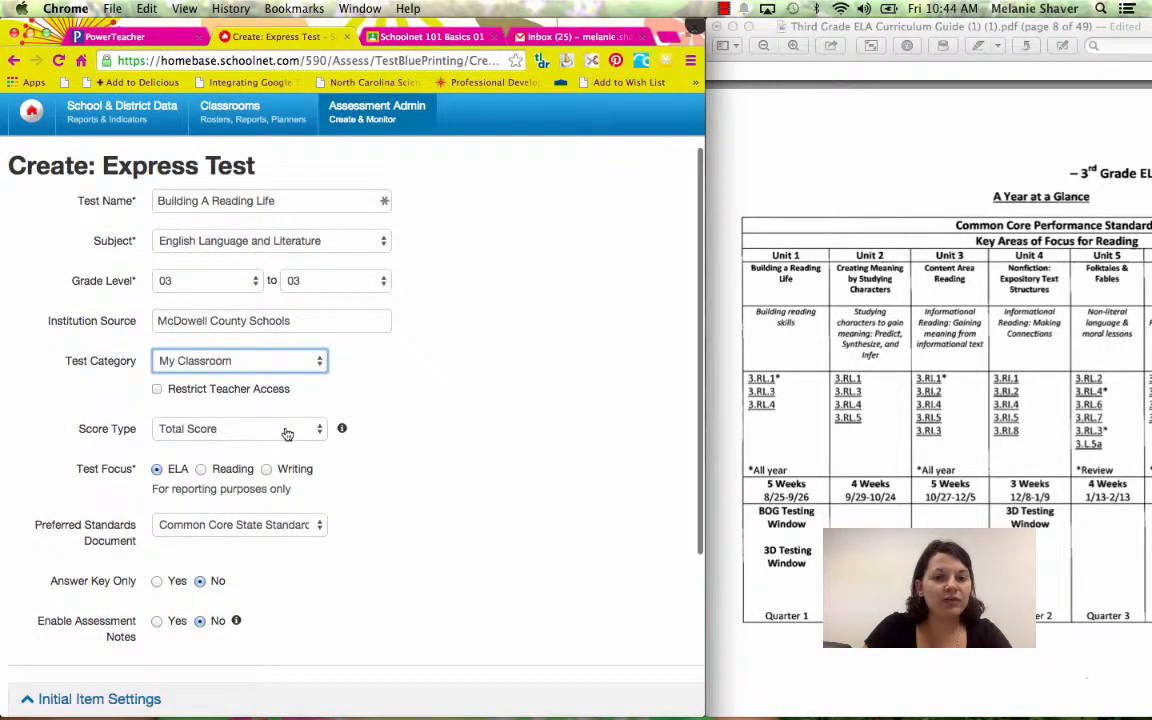
pyautogui.click(288, 432)
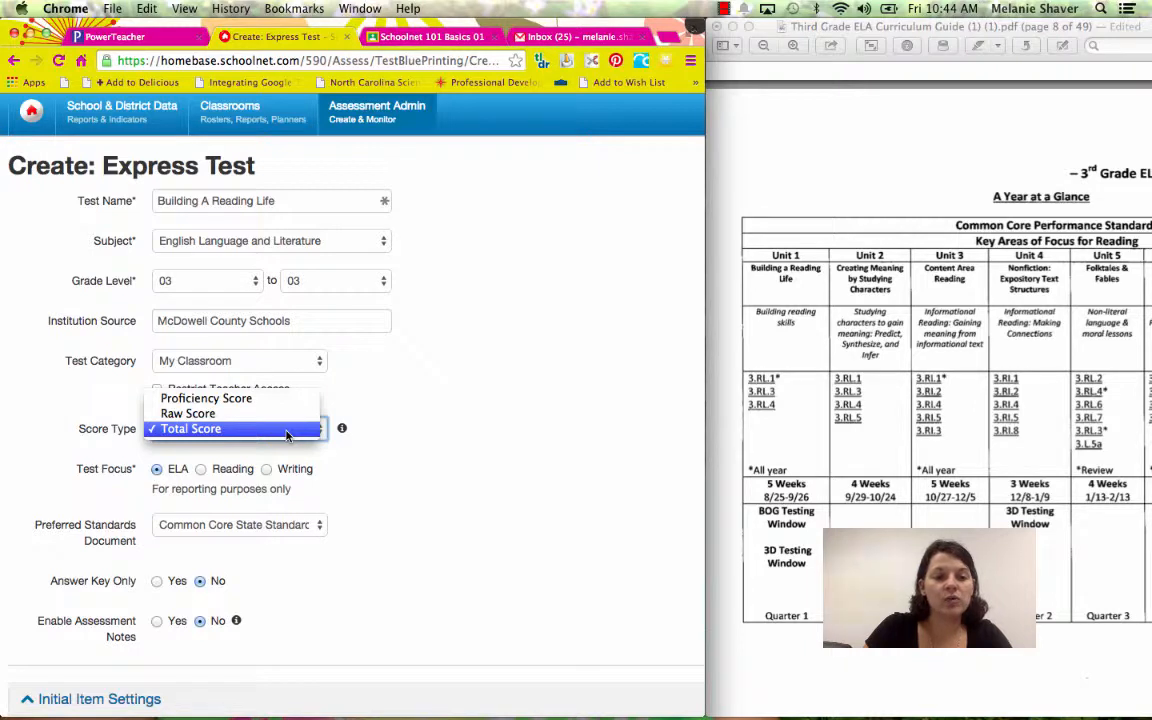
pyautogui.click(286, 430)
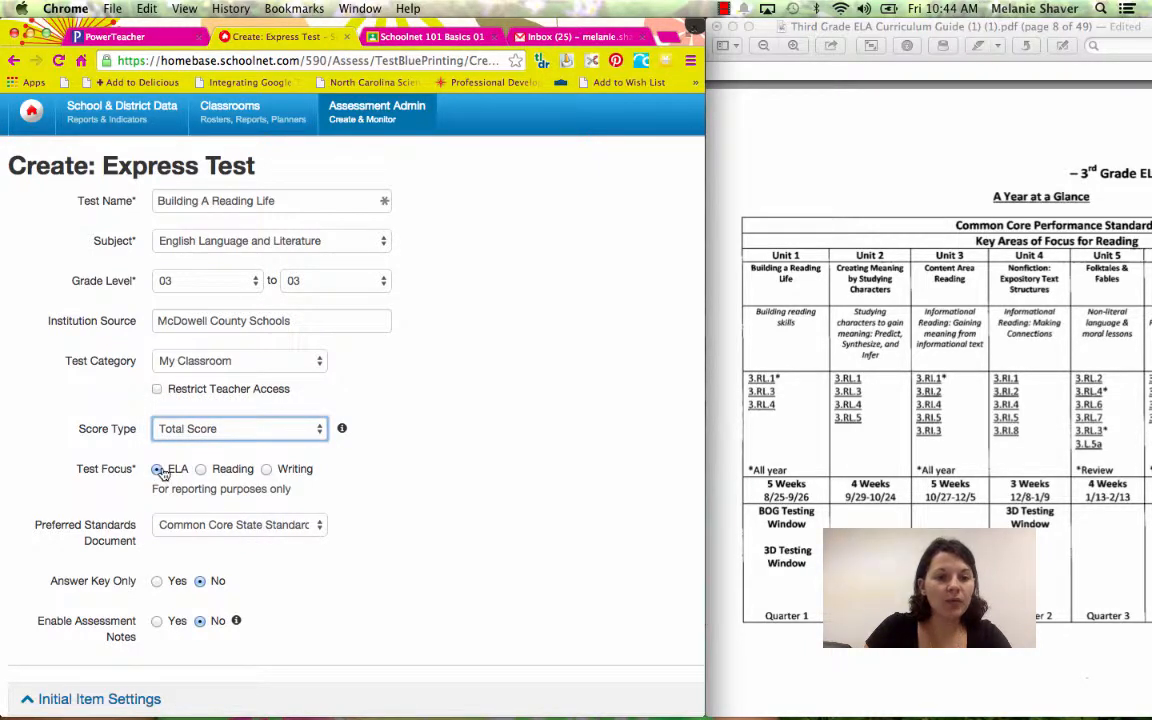
# Set the test focus to Reading, keep Common Core State Standards: K-12 English Language Arts, and proceed to the standards selection.
pyautogui.click(200, 469)
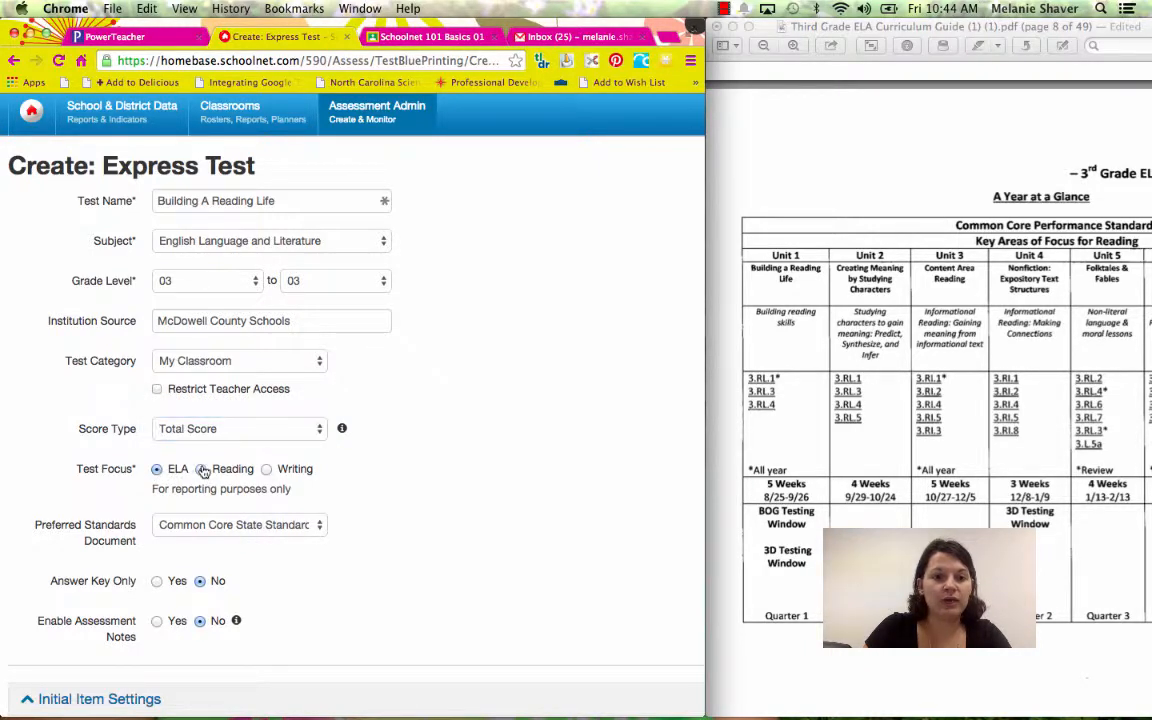
pyautogui.click(211, 527)
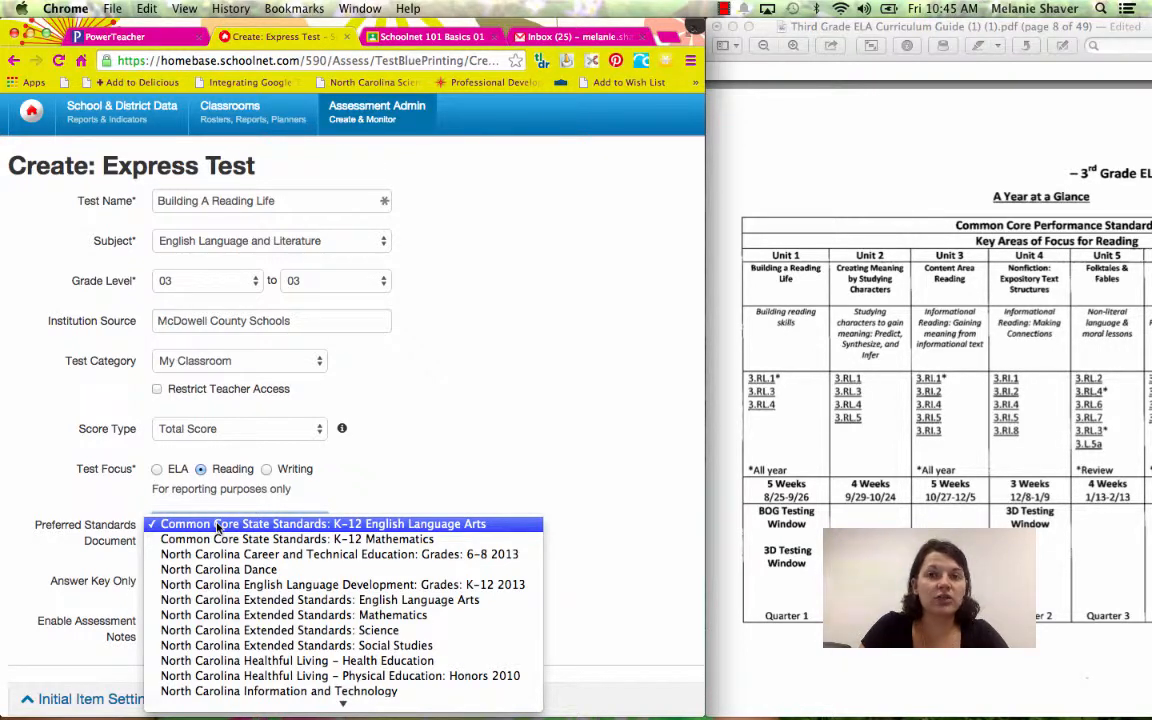
pyautogui.click(212, 527)
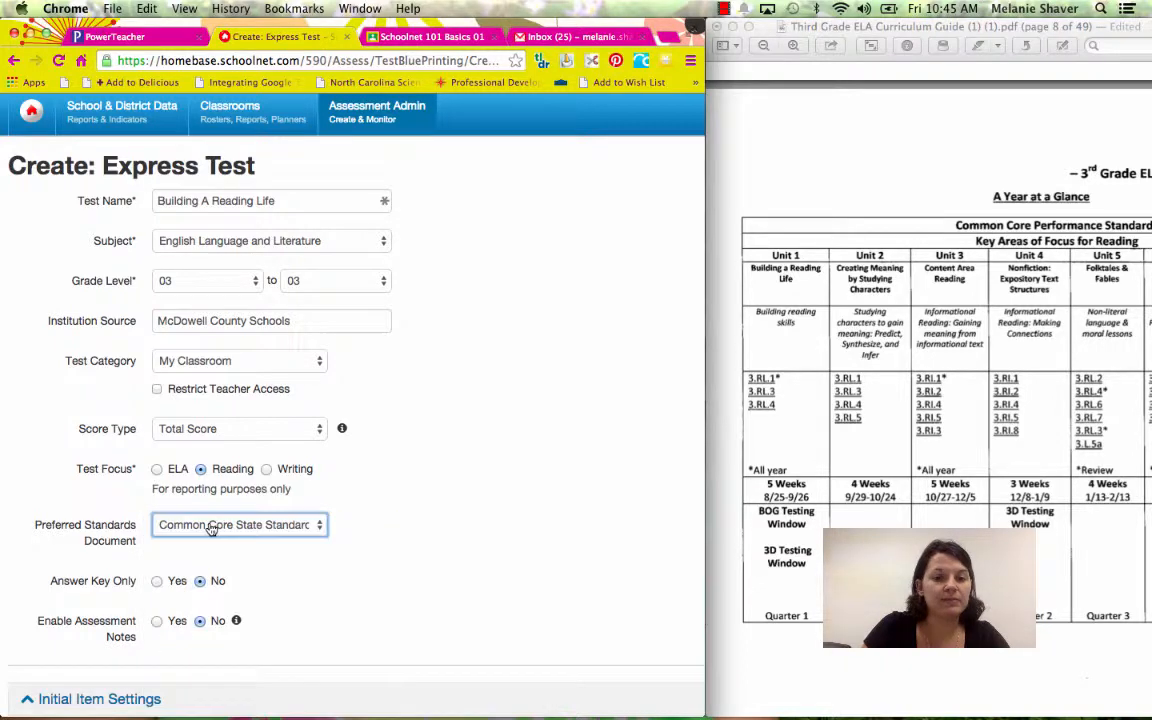
pyautogui.scroll(-3, 236, 622)
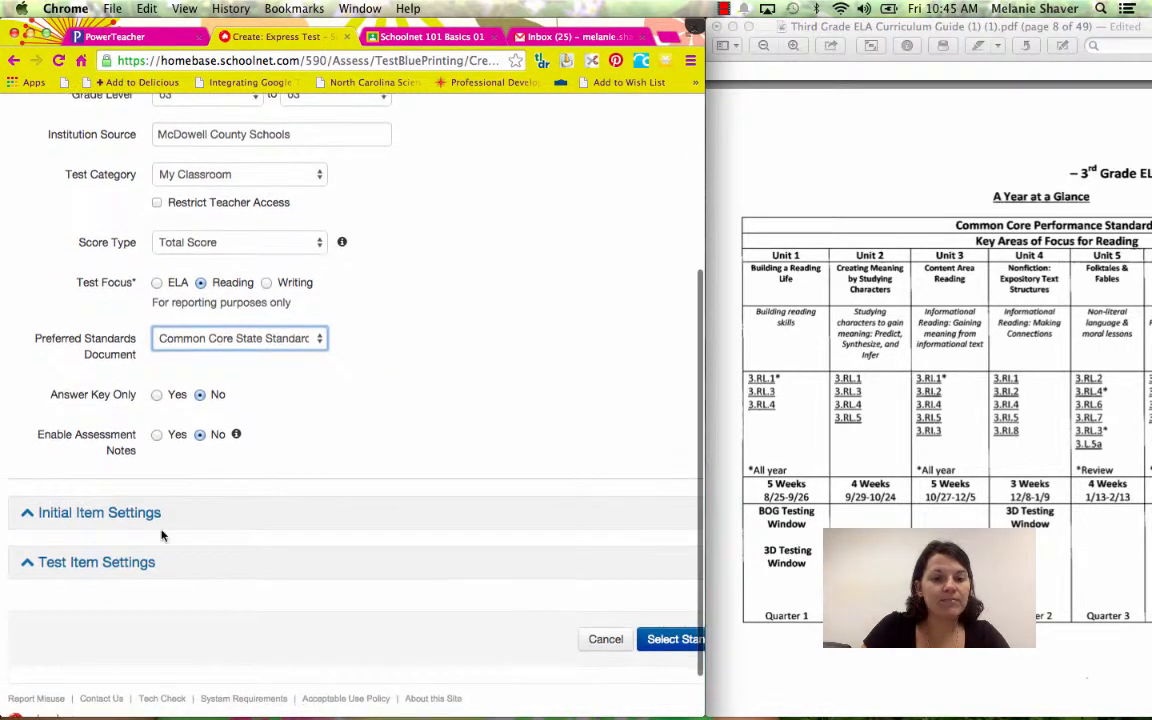
pyautogui.click(670, 638)
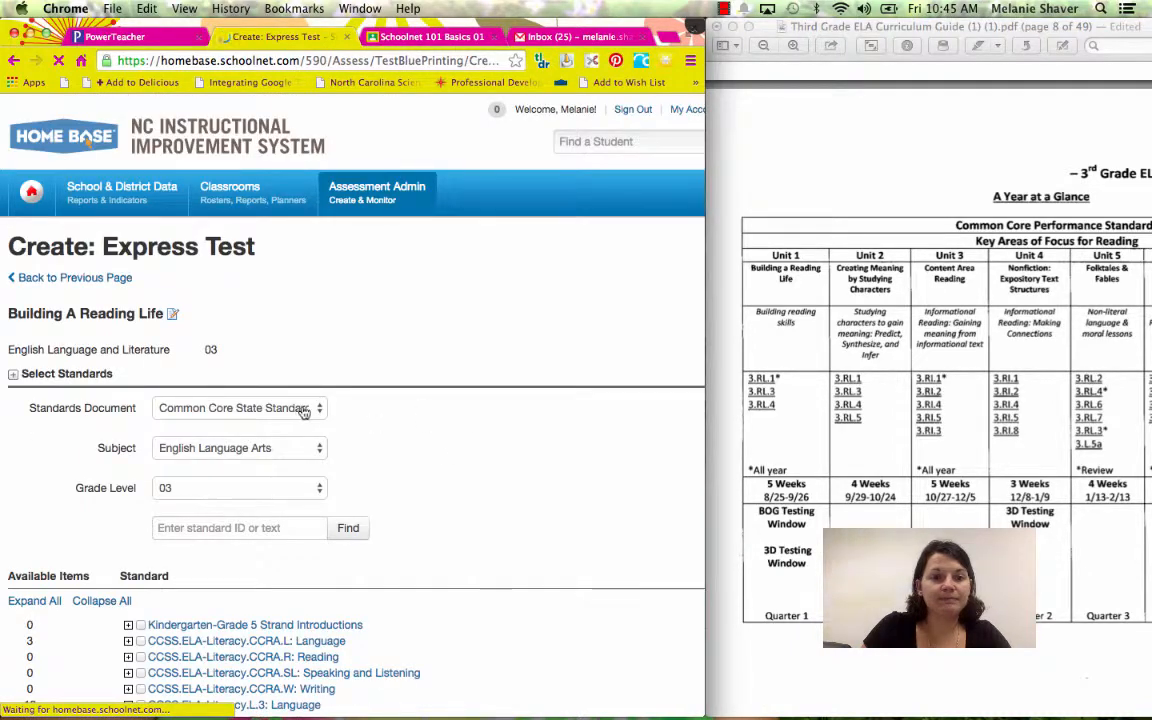
# Select standard CCSS.ELA-Literacy.RL.3.4 in the Craft and Structure group of the grade 3 Reading: Literature standards.
pyautogui.scroll(-3, 397, 533)
pyautogui.scroll(-1, 395, 533)
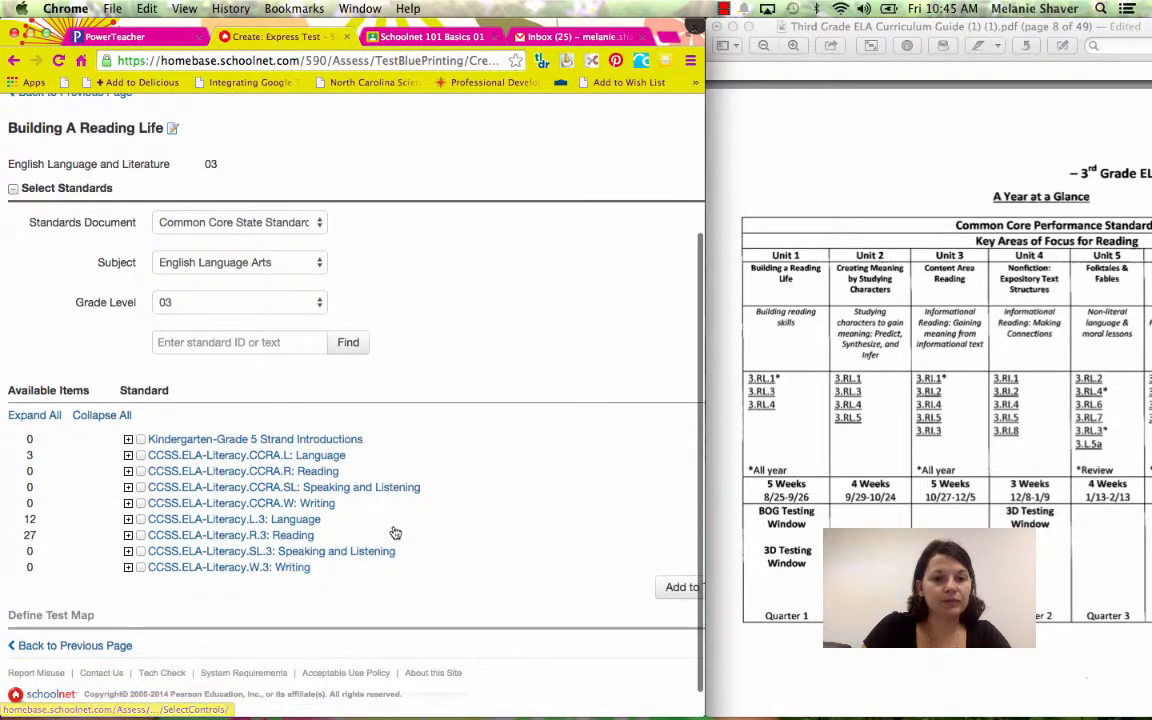
pyautogui.click(128, 471)
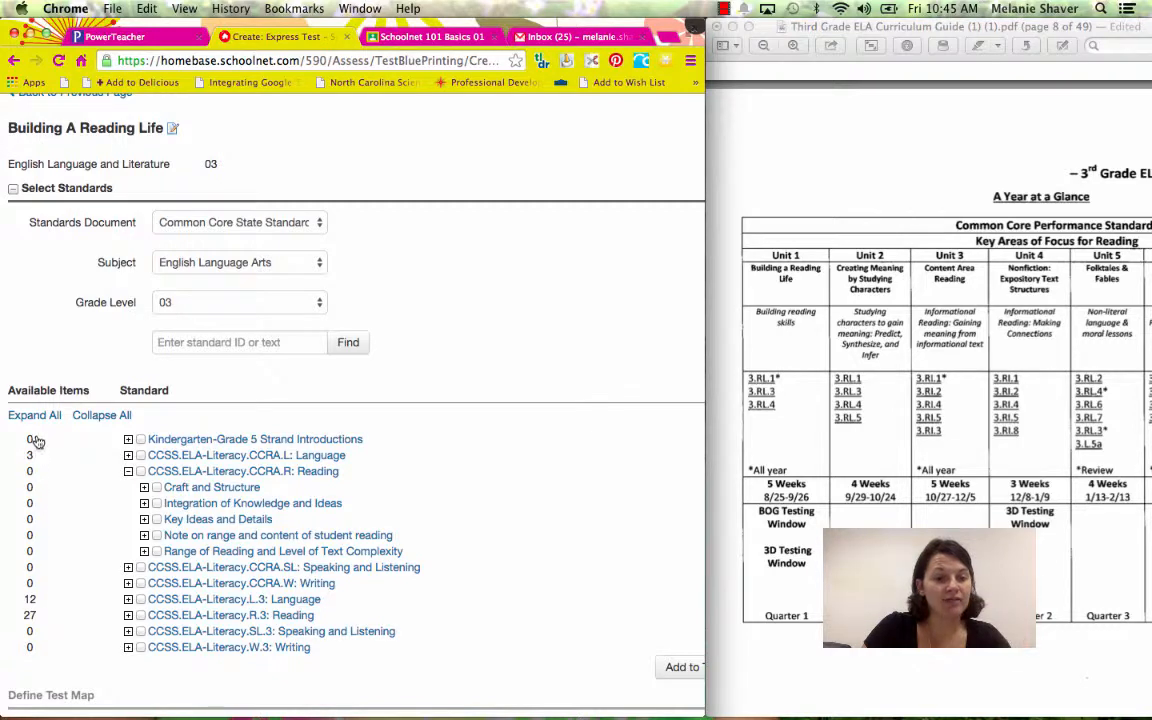
pyautogui.click(128, 616)
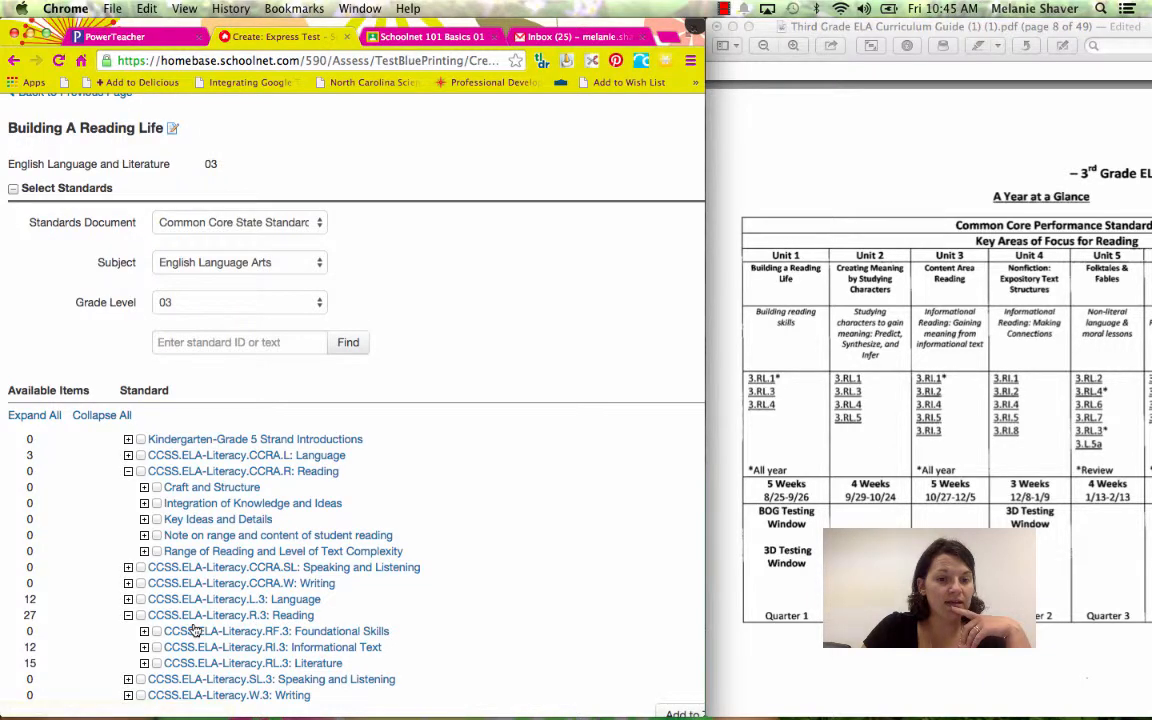
pyautogui.scroll(-2, 176, 568)
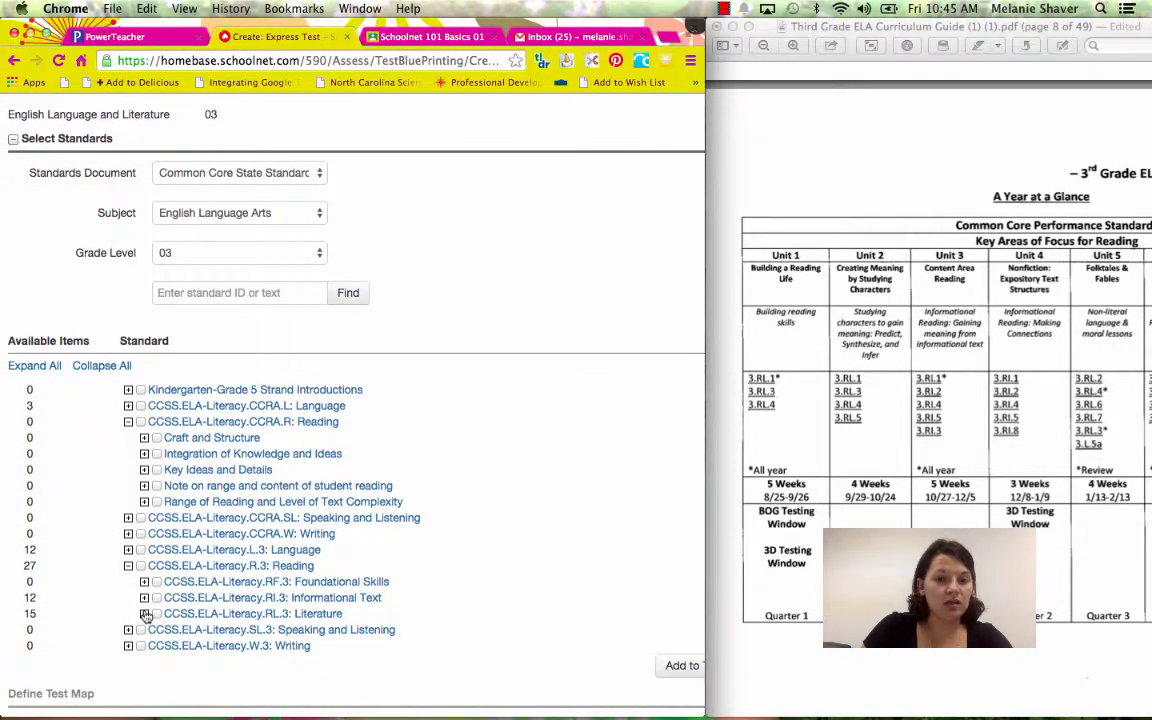
pyautogui.click(145, 613)
pyautogui.scroll(-2, 160, 592)
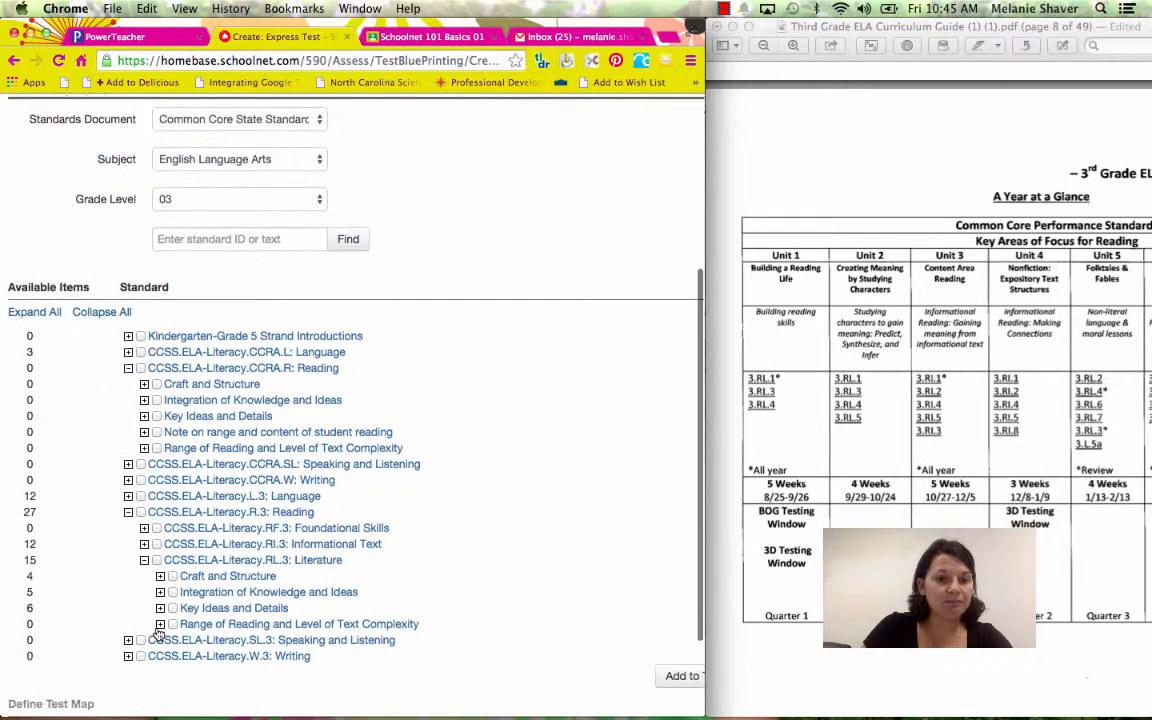
pyautogui.click(160, 577)
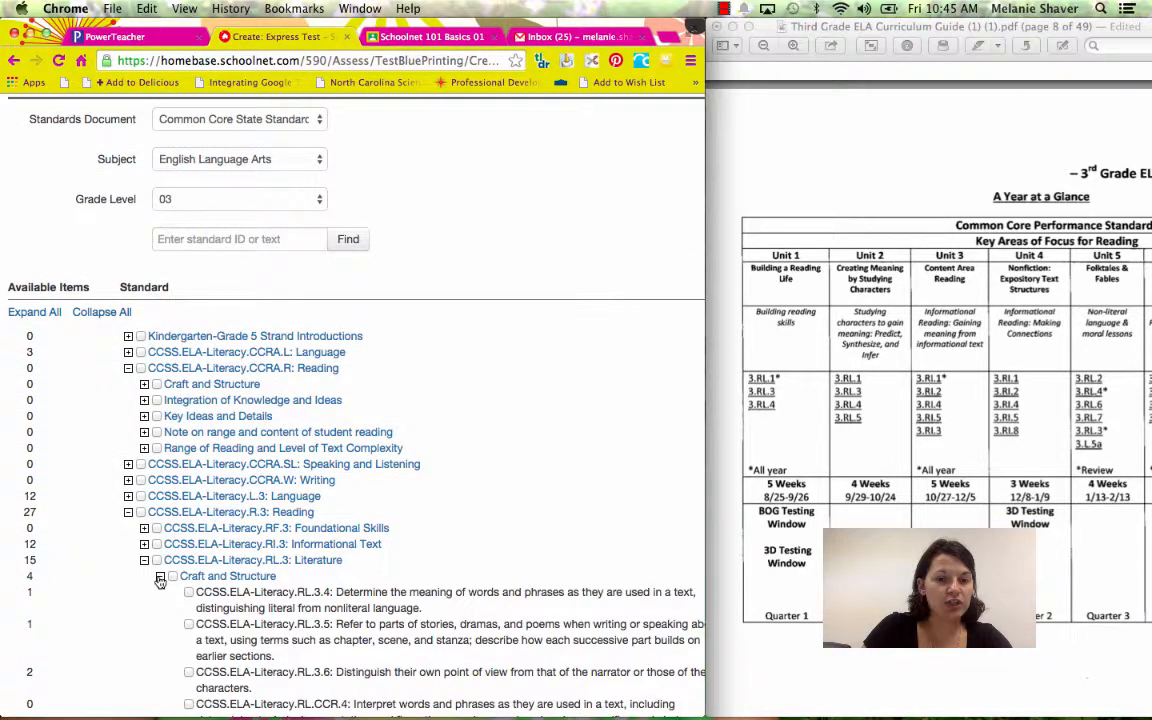
pyautogui.click(189, 593)
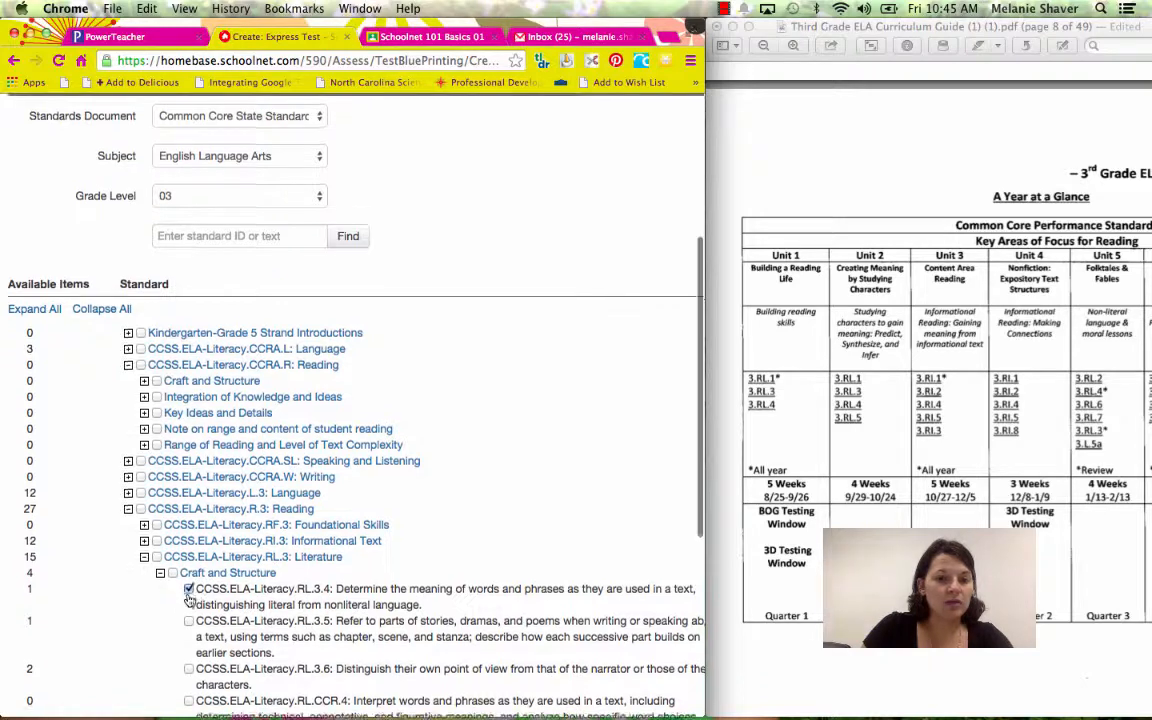
# Select standards RL.3.1 and RL.3.3 under Literature's Key Ideas and Details, and add the selected standards to the test map.
pyautogui.scroll(-5, 189, 598)
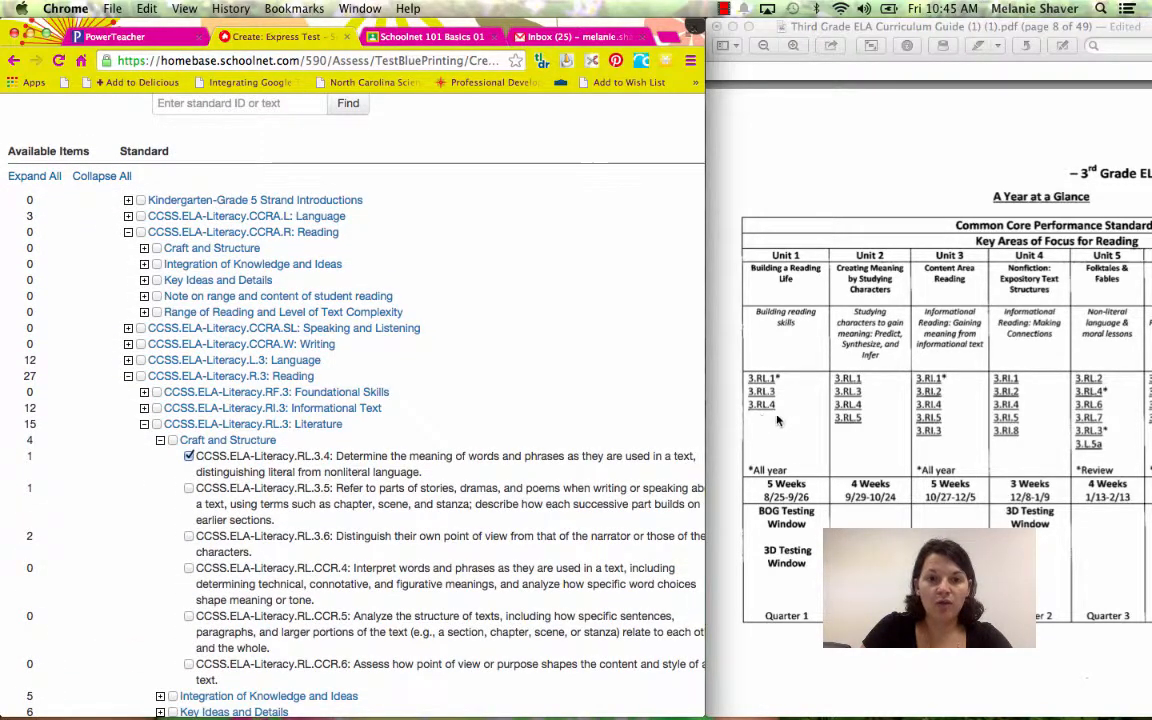
pyautogui.scroll(-2, 285, 482)
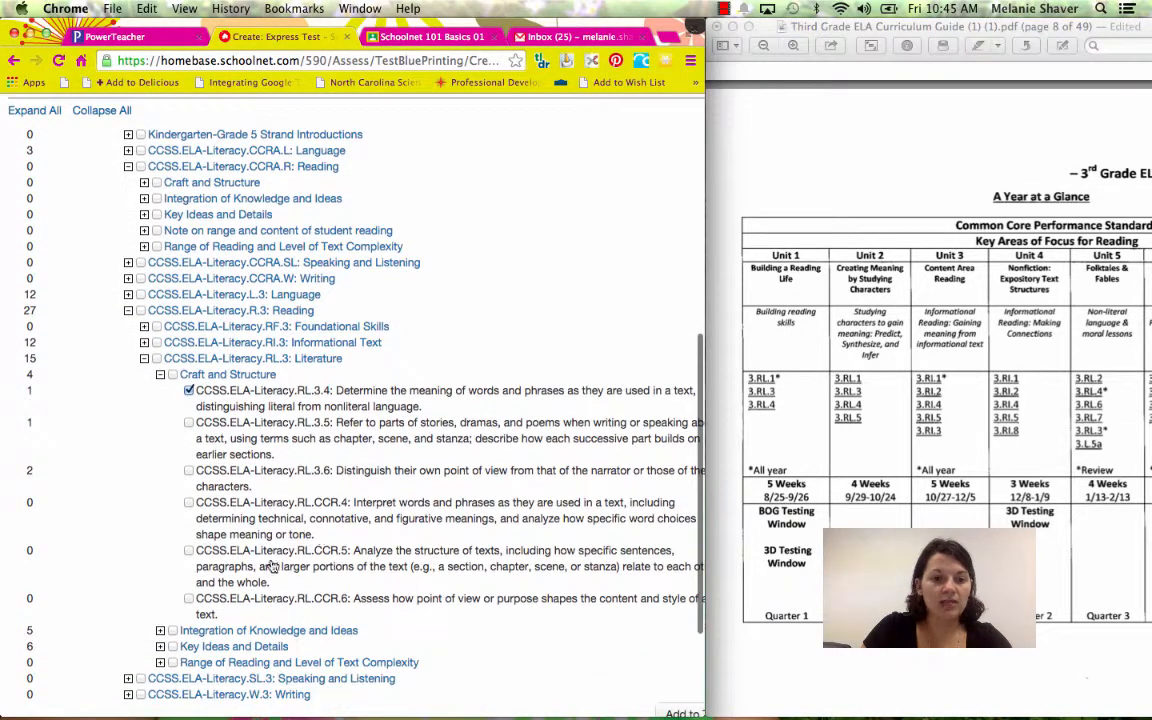
pyautogui.click(160, 646)
pyautogui.scroll(-3, 270, 612)
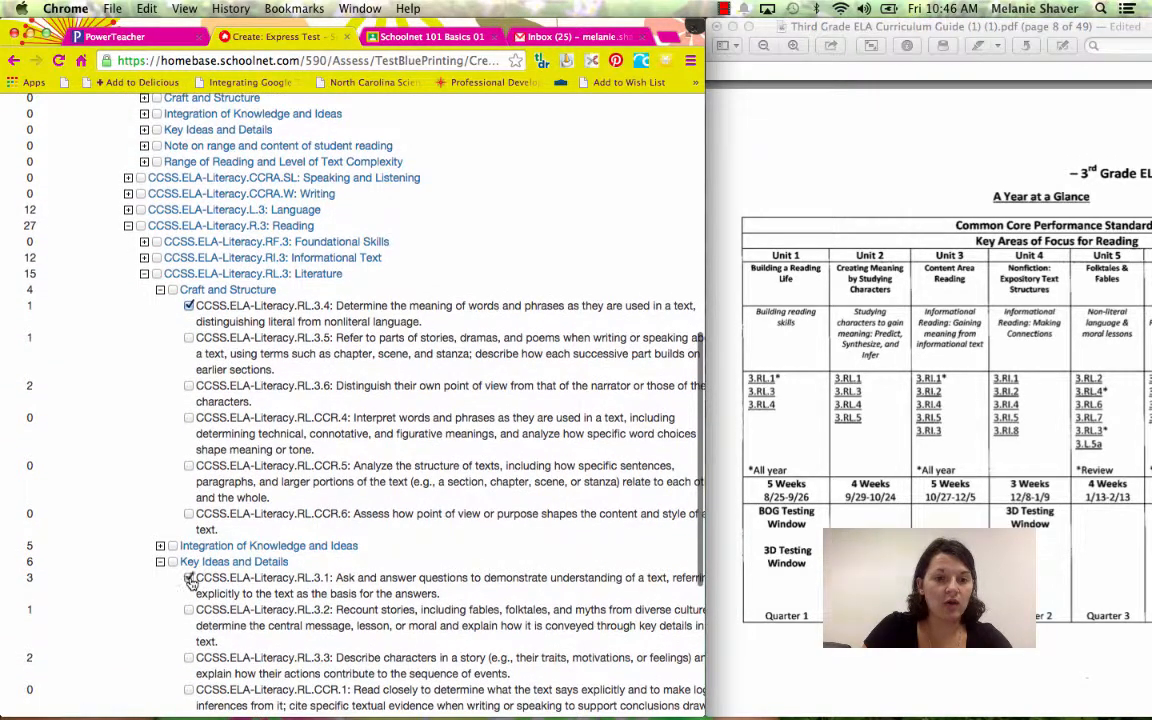
pyautogui.click(189, 659)
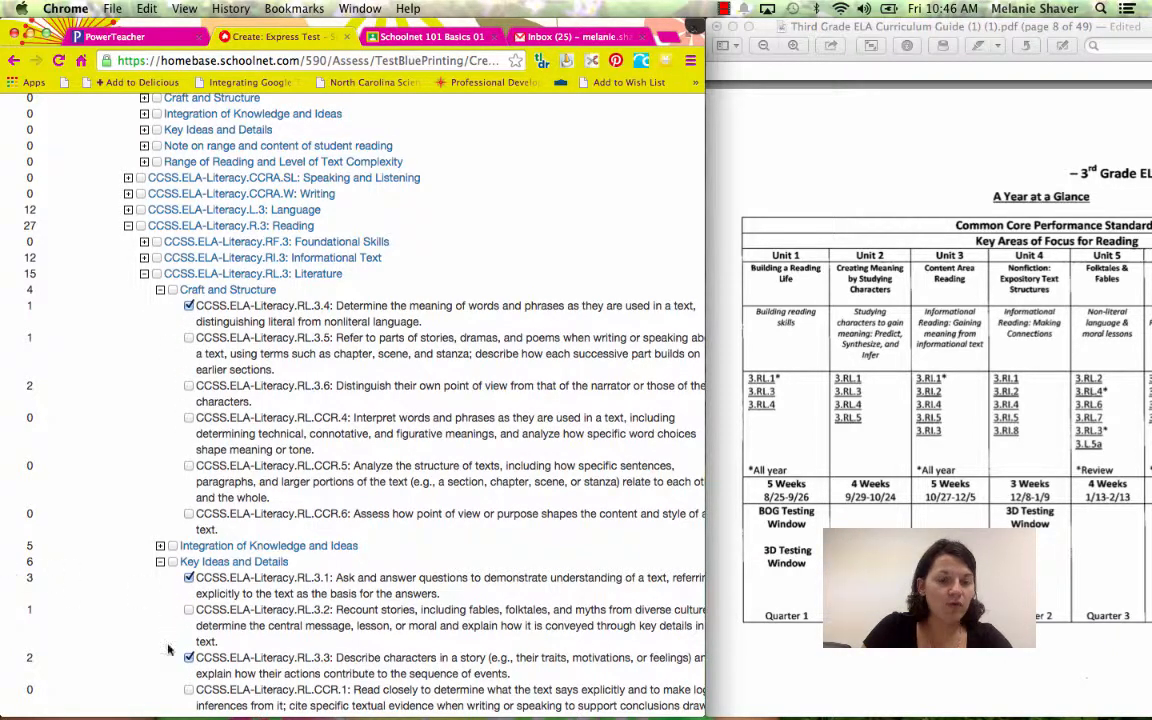
pyautogui.scroll(-5, 258, 617)
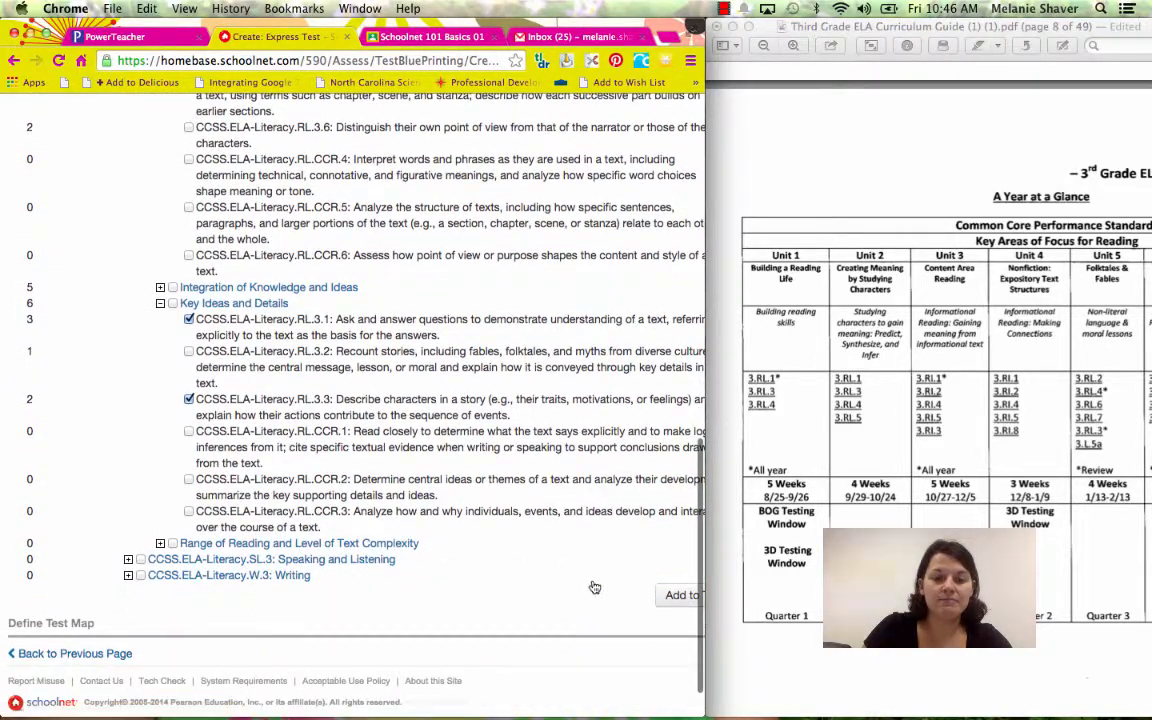
pyautogui.click(681, 596)
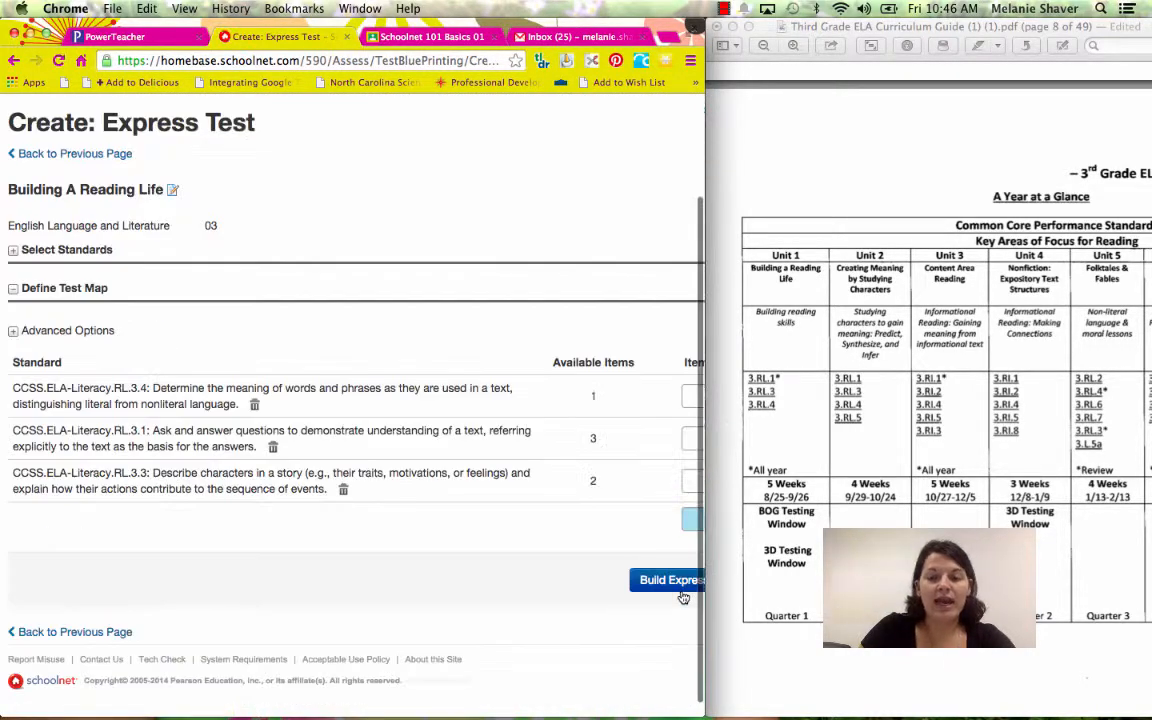
# Enter the item counts for the listed standards, with 1 for RL.3.4, and build the express test.
pyautogui.hscroll(3, 632, 472)
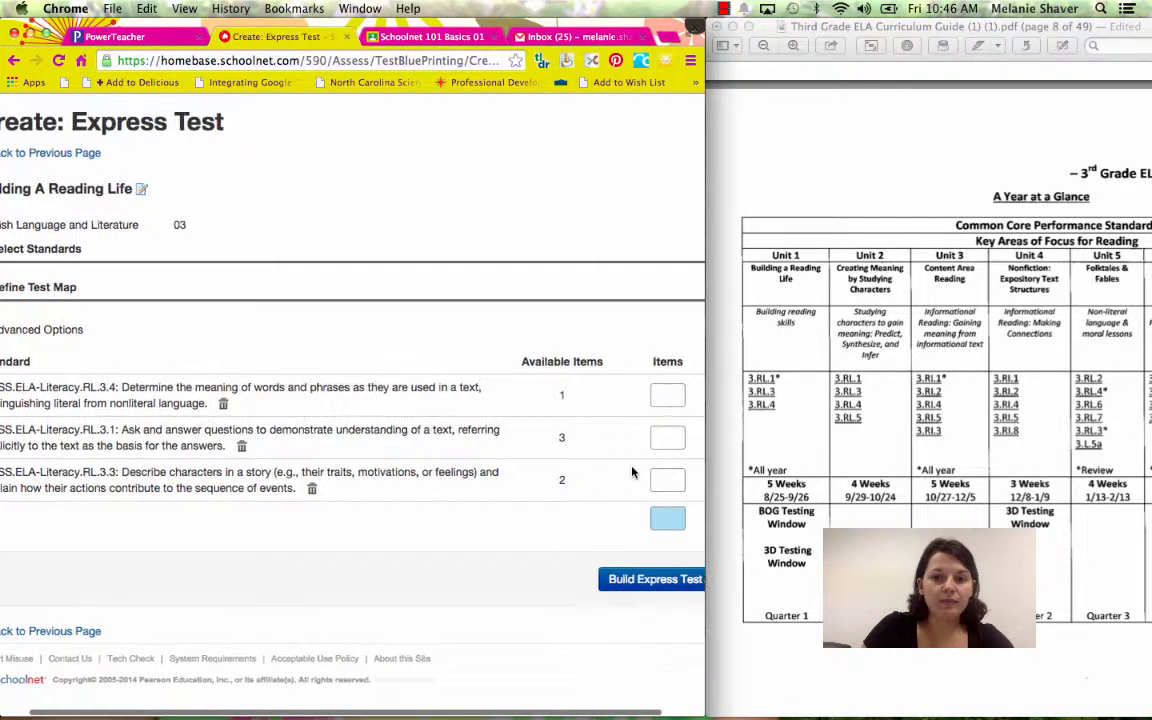
pyautogui.write('1')
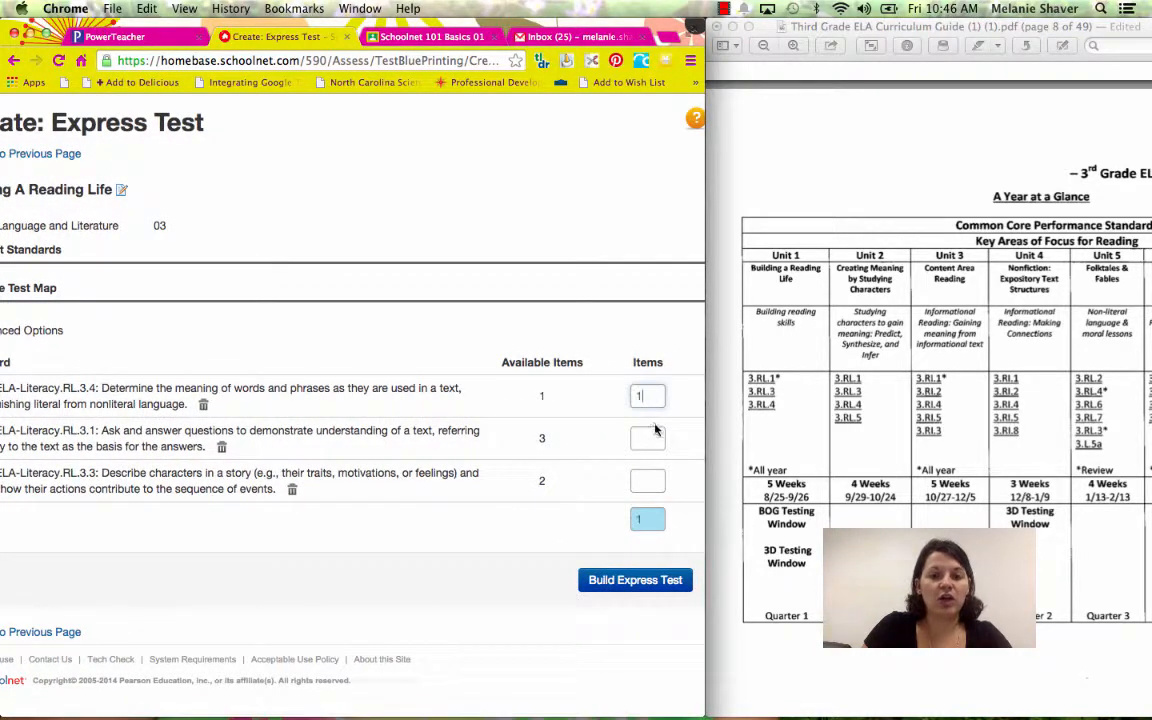
pyautogui.click(648, 580)
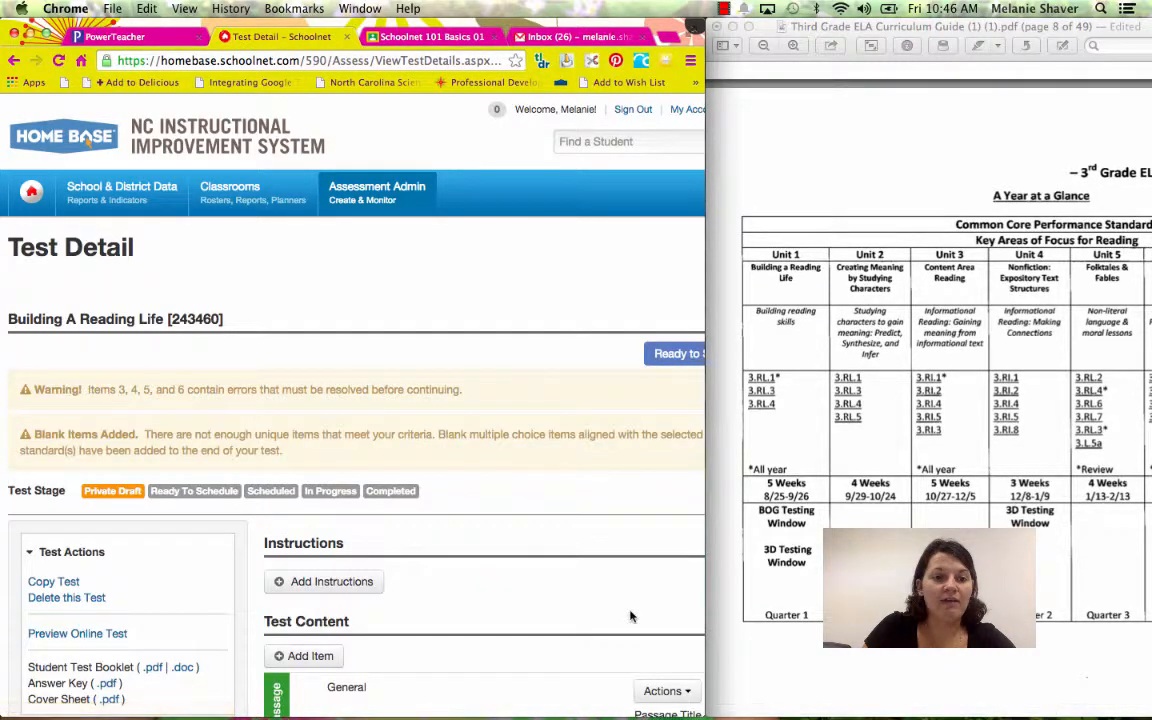
pyautogui.scroll(-6, 630, 616)
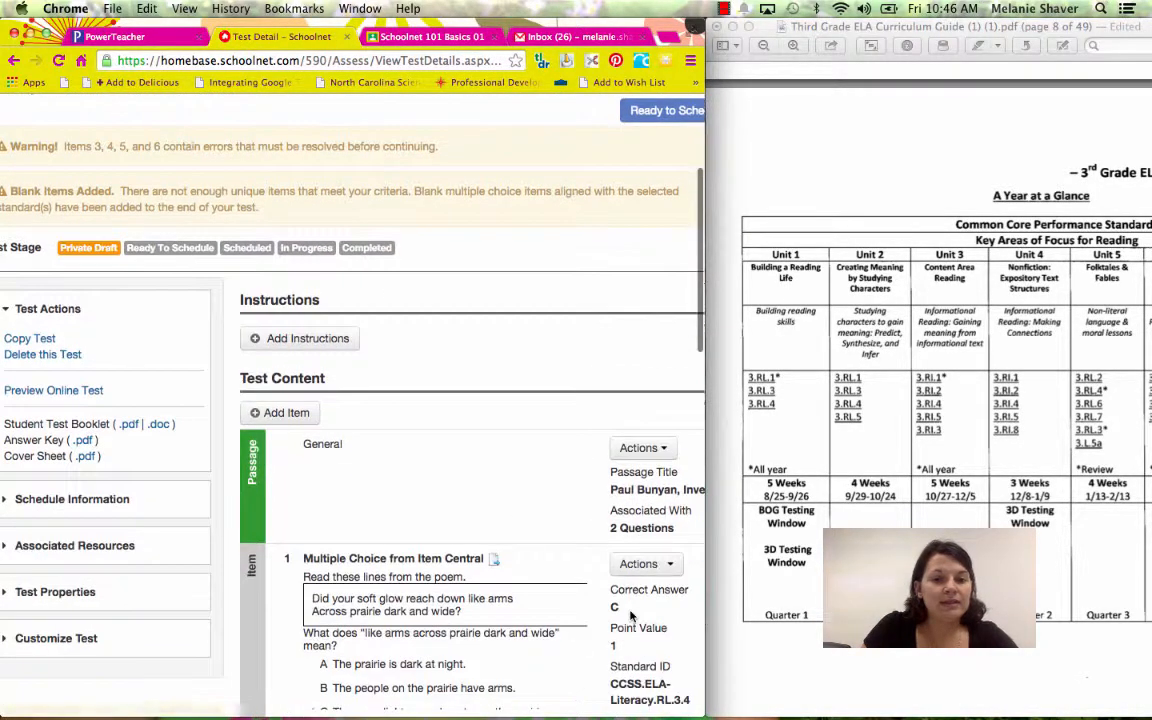
# Review the generated test's passage and items, checking each item's content, point value and standard ID.
pyautogui.scroll(-2, 630, 616)
pyautogui.hscroll(1, 630, 616)
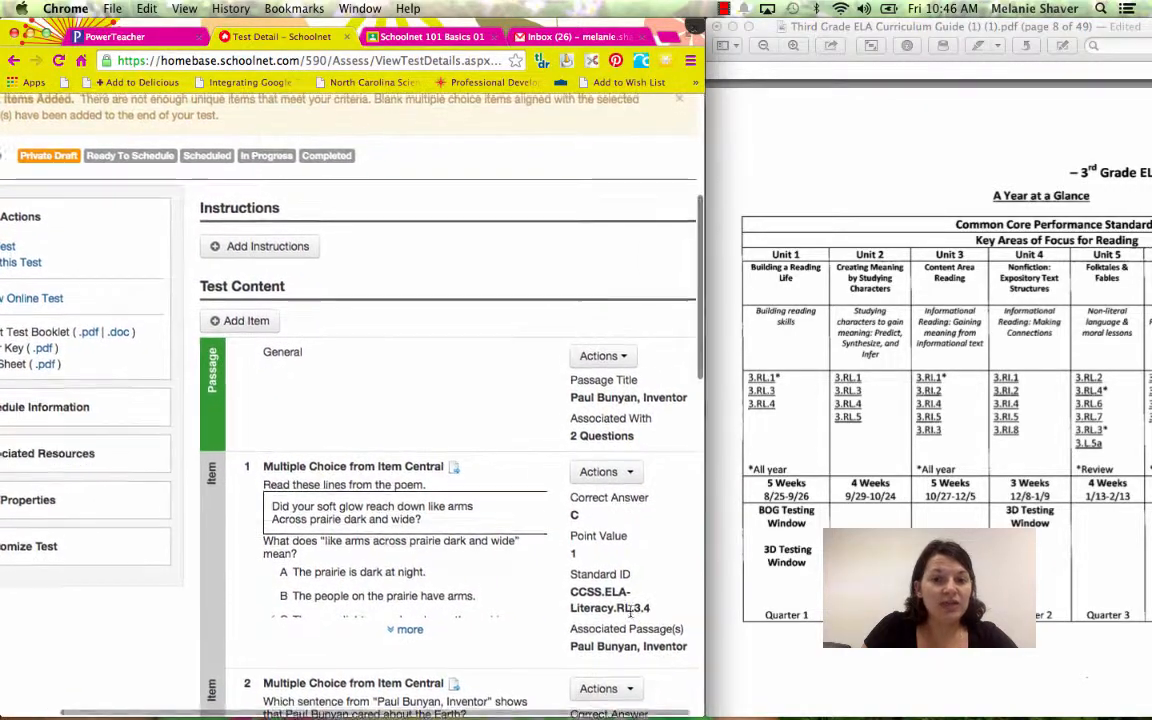
pyautogui.scroll(-4, 630, 612)
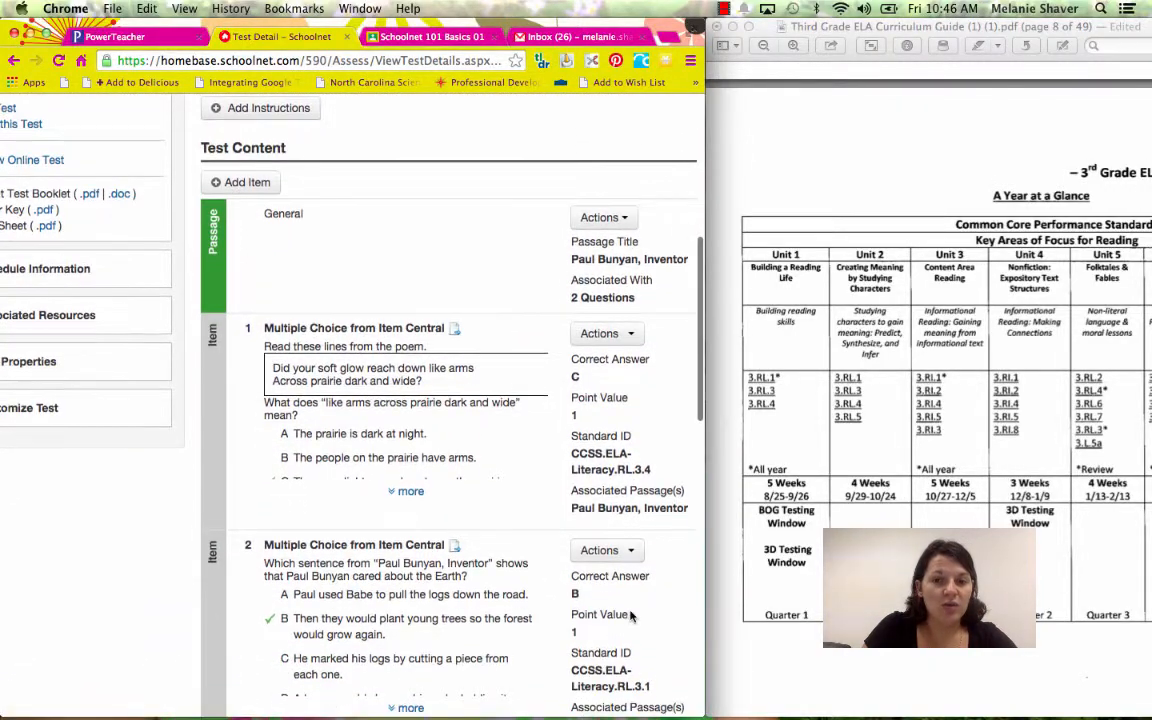
pyautogui.scroll(-15, 630, 616)
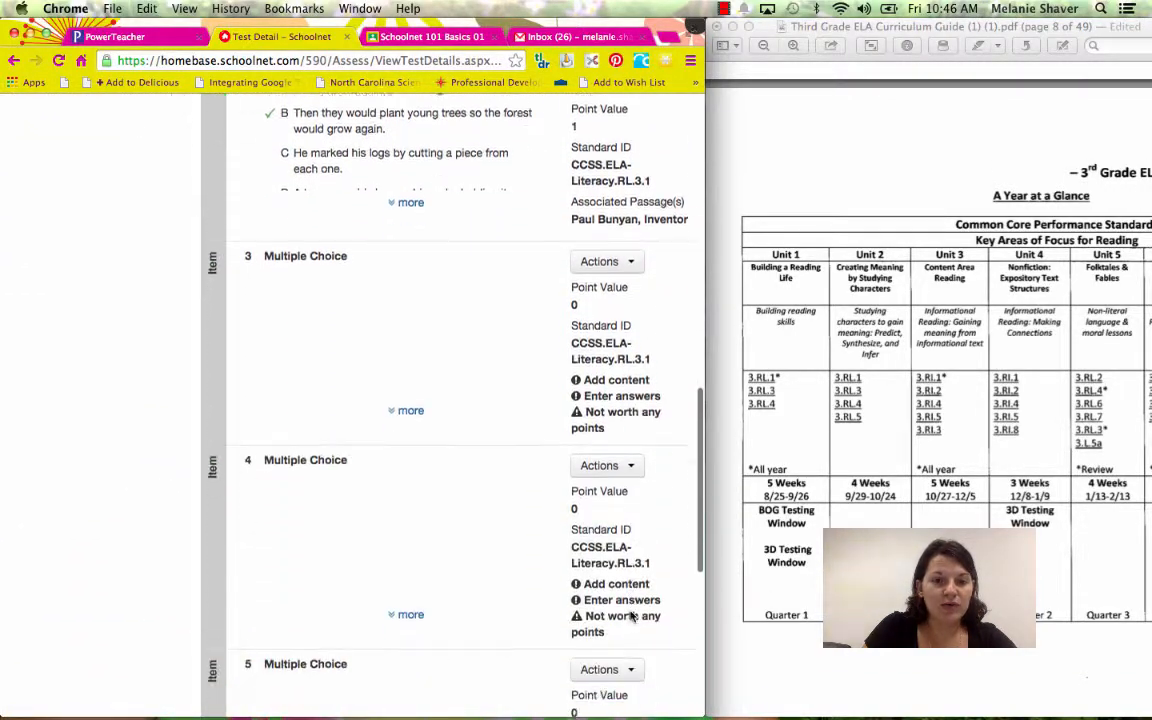
pyautogui.scroll(-6, 630, 616)
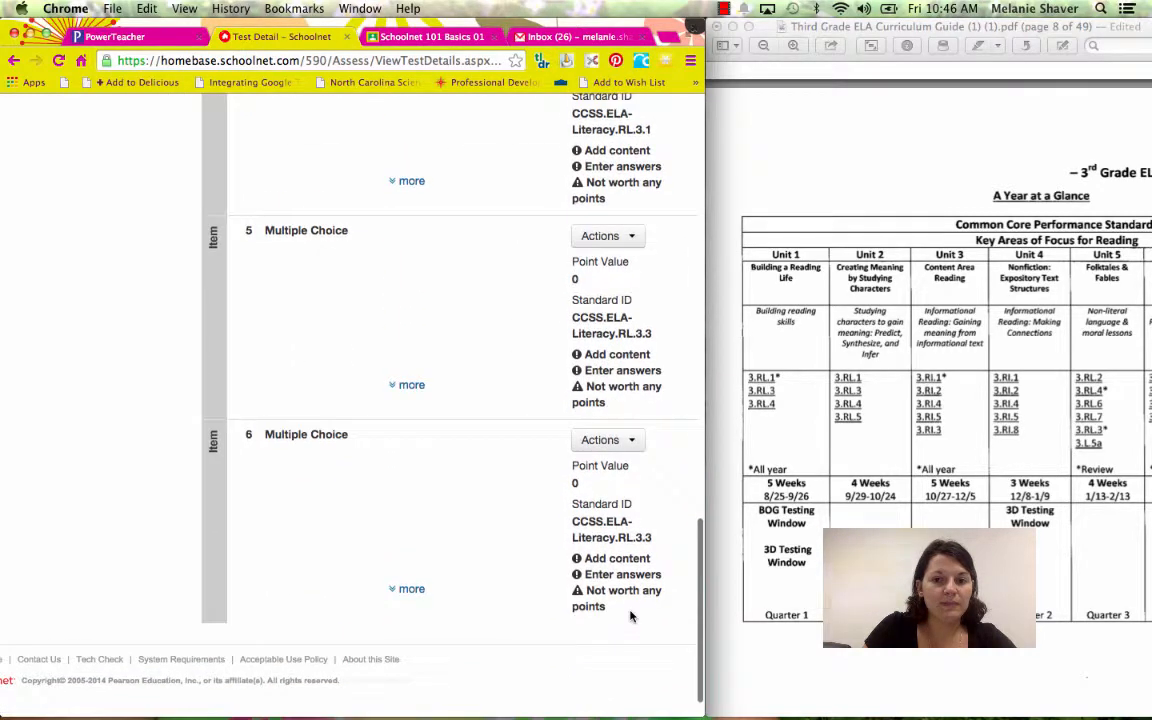
pyautogui.scroll(6, 424, 378)
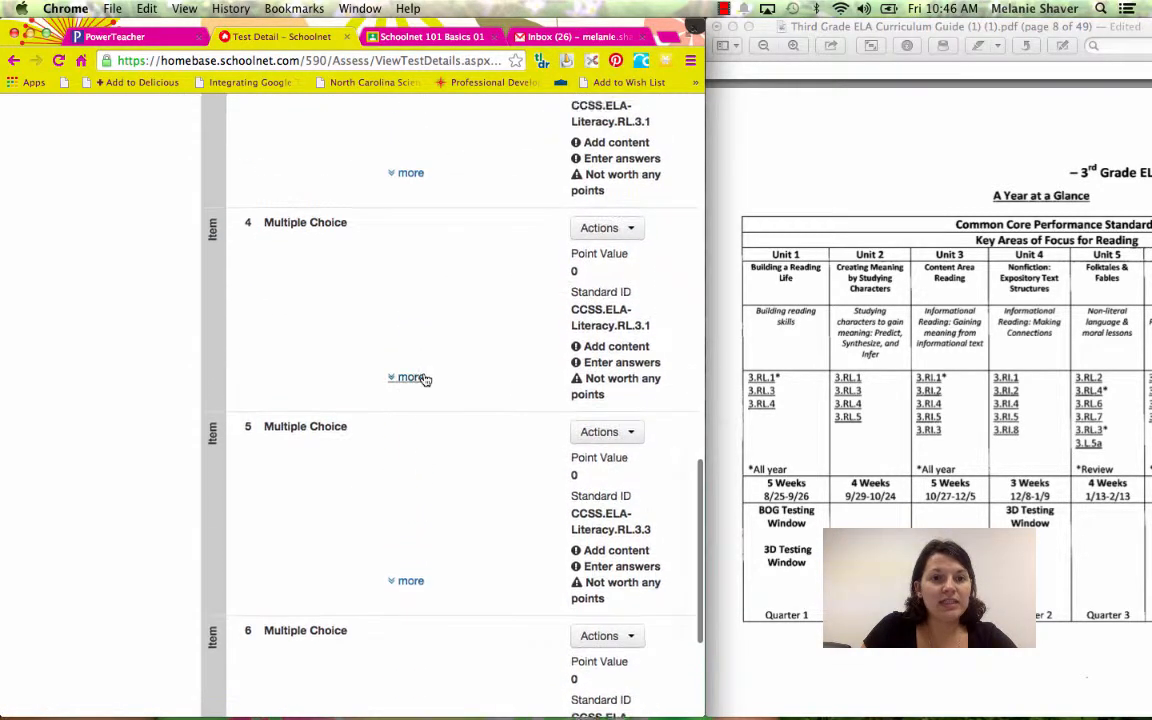
pyautogui.scroll(3, 424, 378)
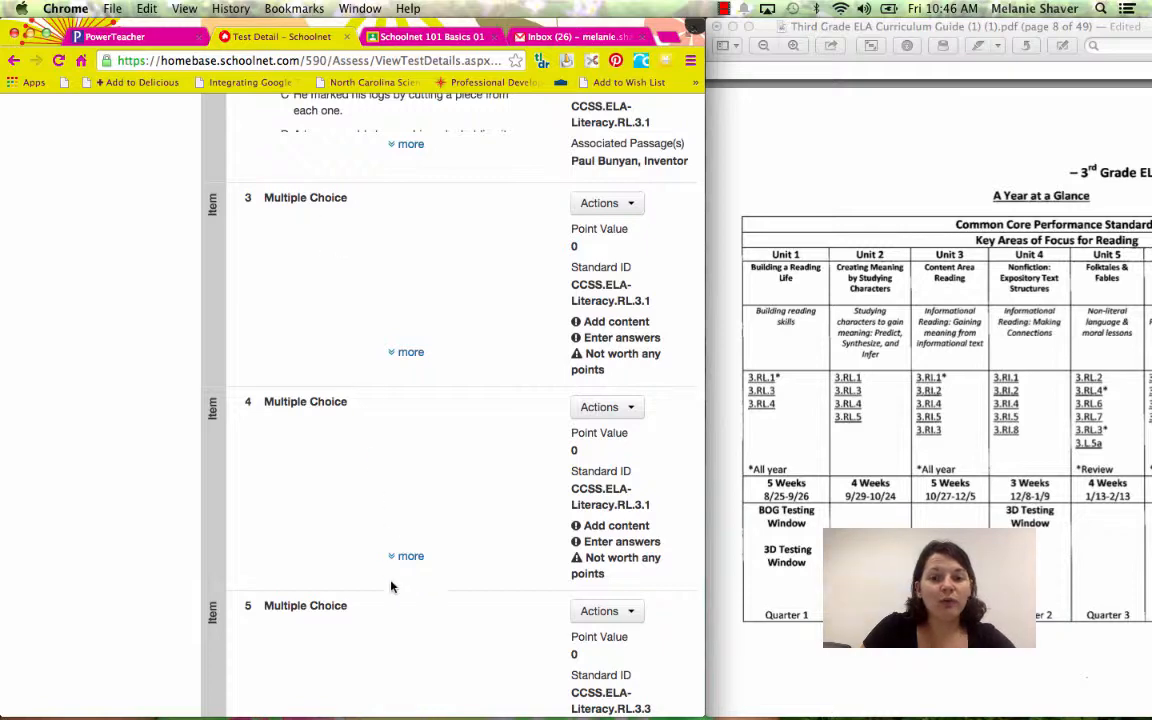
pyautogui.scroll(-5, 391, 631)
pyautogui.scroll(7, 391, 631)
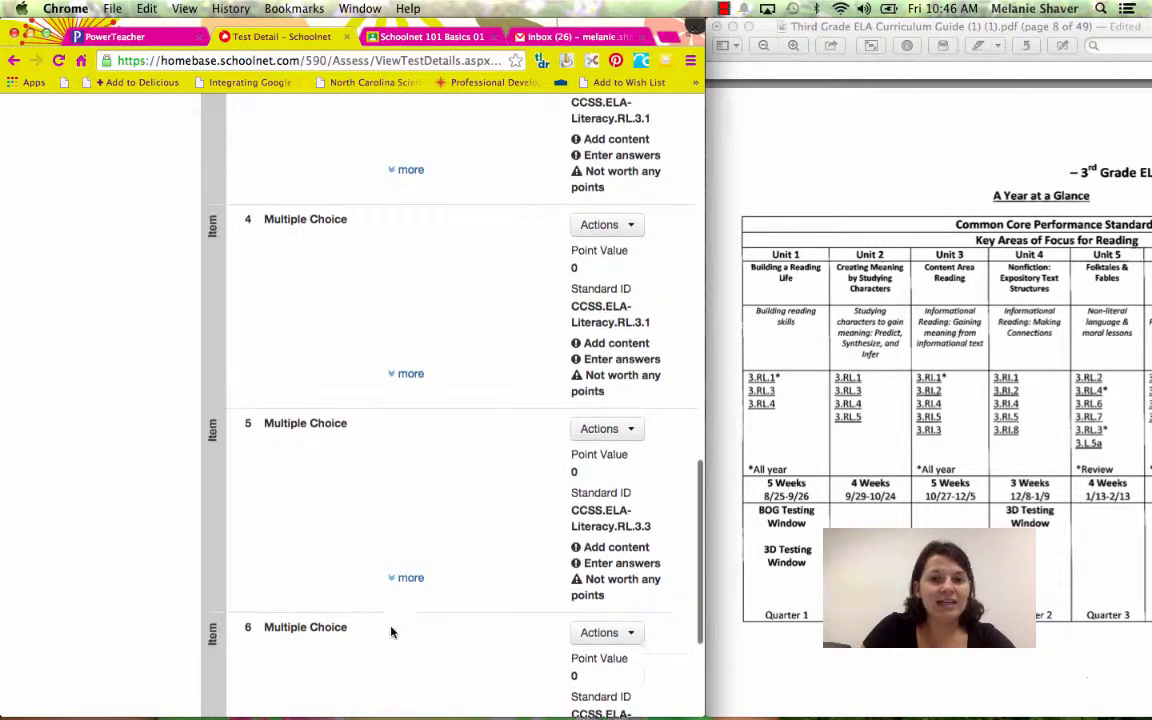
pyautogui.scroll(3, 391, 631)
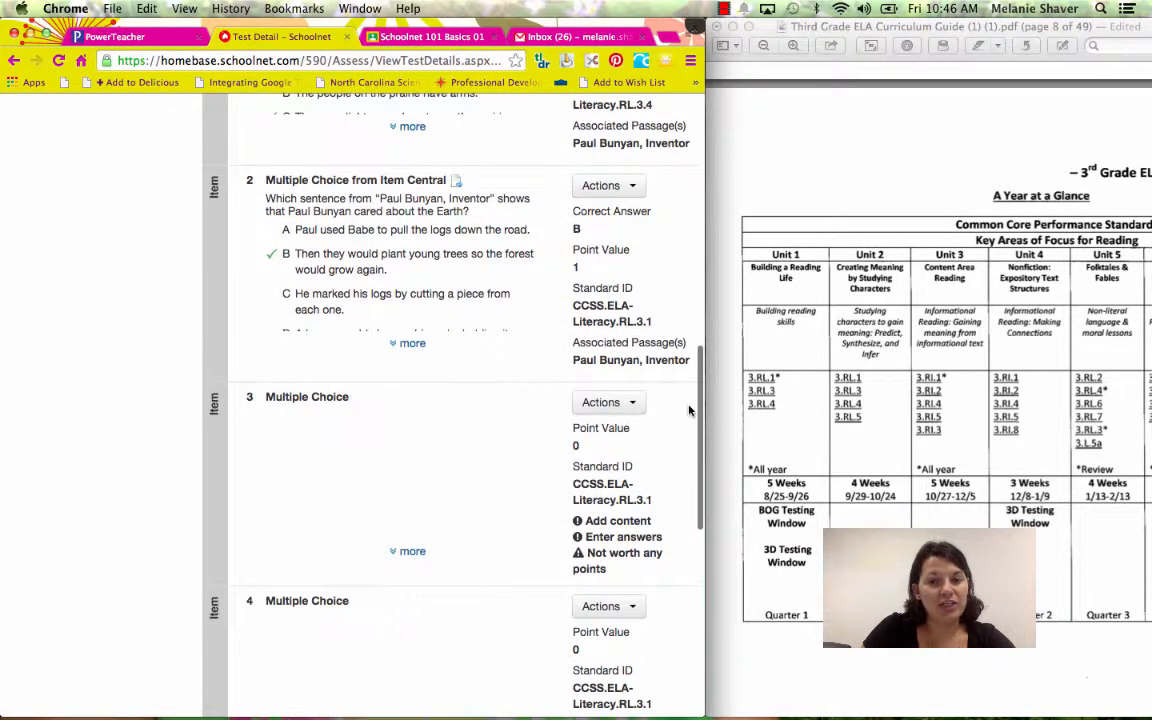
# Delete two of the blank multiple-choice items, removing item 3 from the test content each time.
pyautogui.click(606, 402)
pyautogui.click(562, 449)
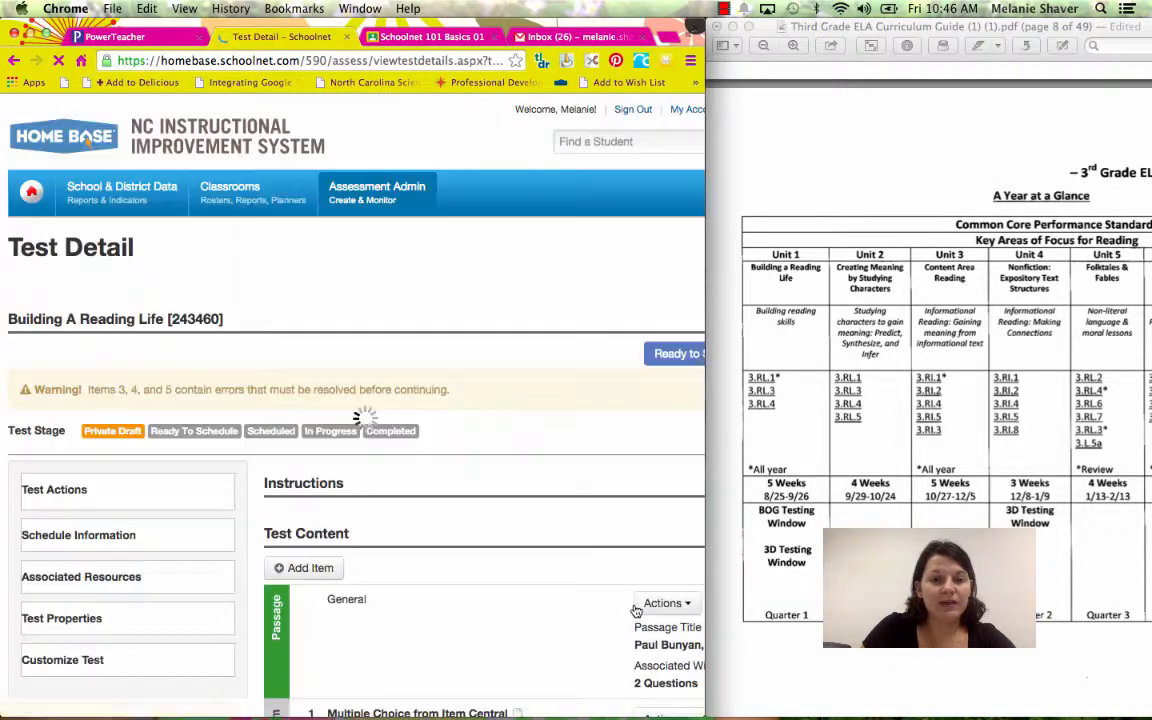
pyautogui.scroll(-10, 620, 562)
pyautogui.scroll(5, 620, 562)
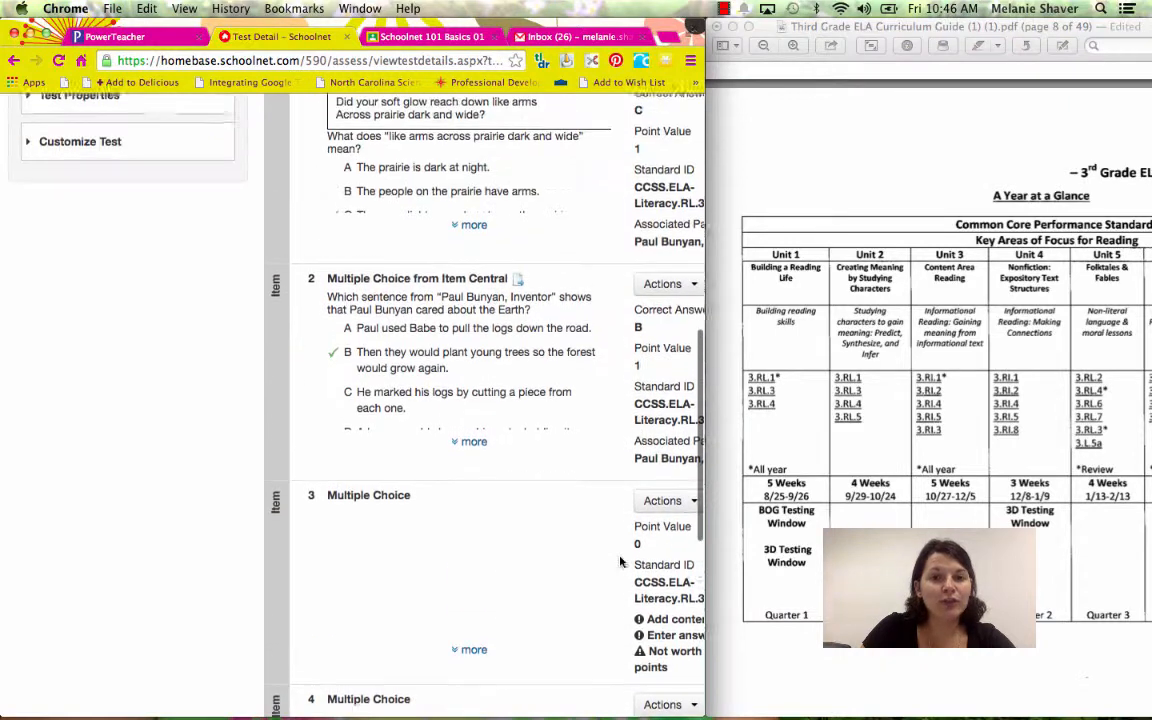
pyautogui.scroll(-2, 620, 562)
pyautogui.scroll(-1, 620, 562)
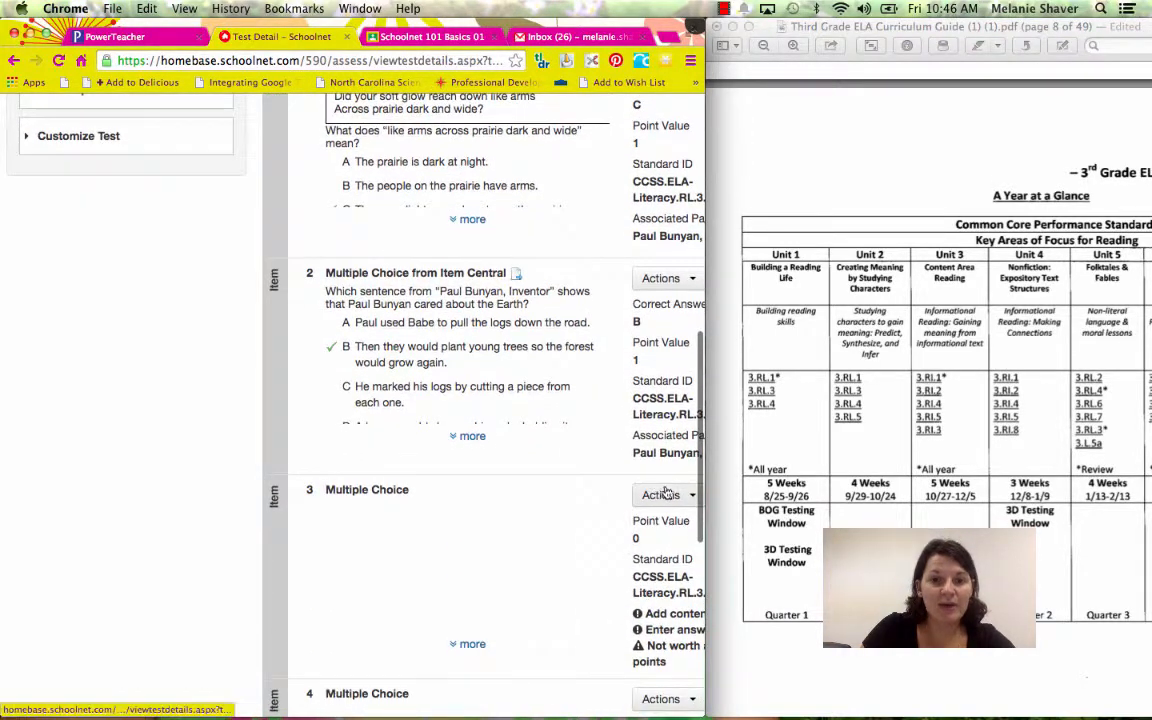
pyautogui.click(665, 495)
pyautogui.click(664, 587)
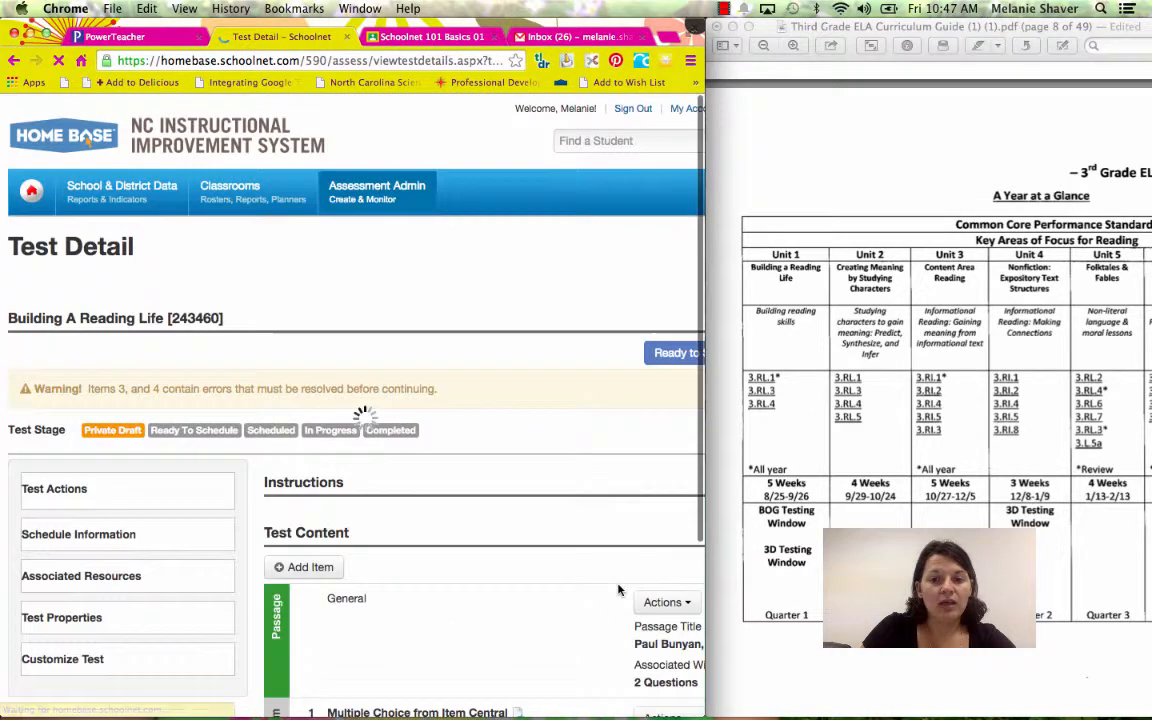
# Delete the other two blank multiple-choice items that follow the two Paul Bunyan questions.
pyautogui.scroll(-5, 618, 591)
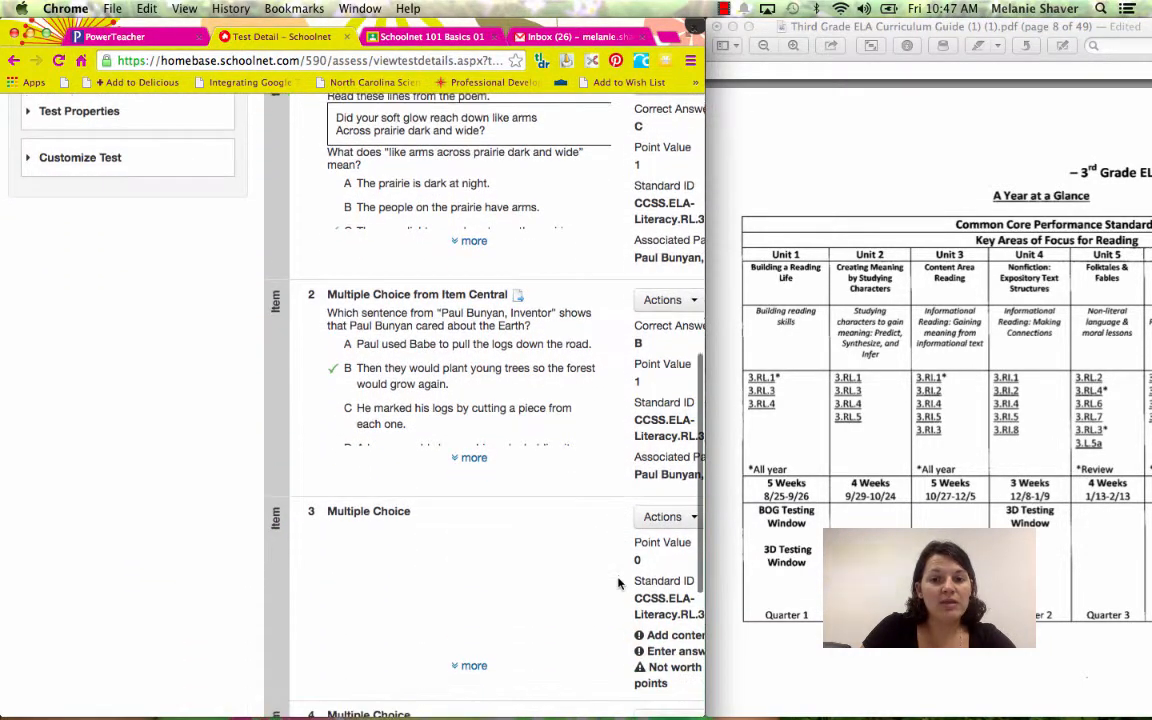
pyautogui.click(663, 517)
pyautogui.click(666, 607)
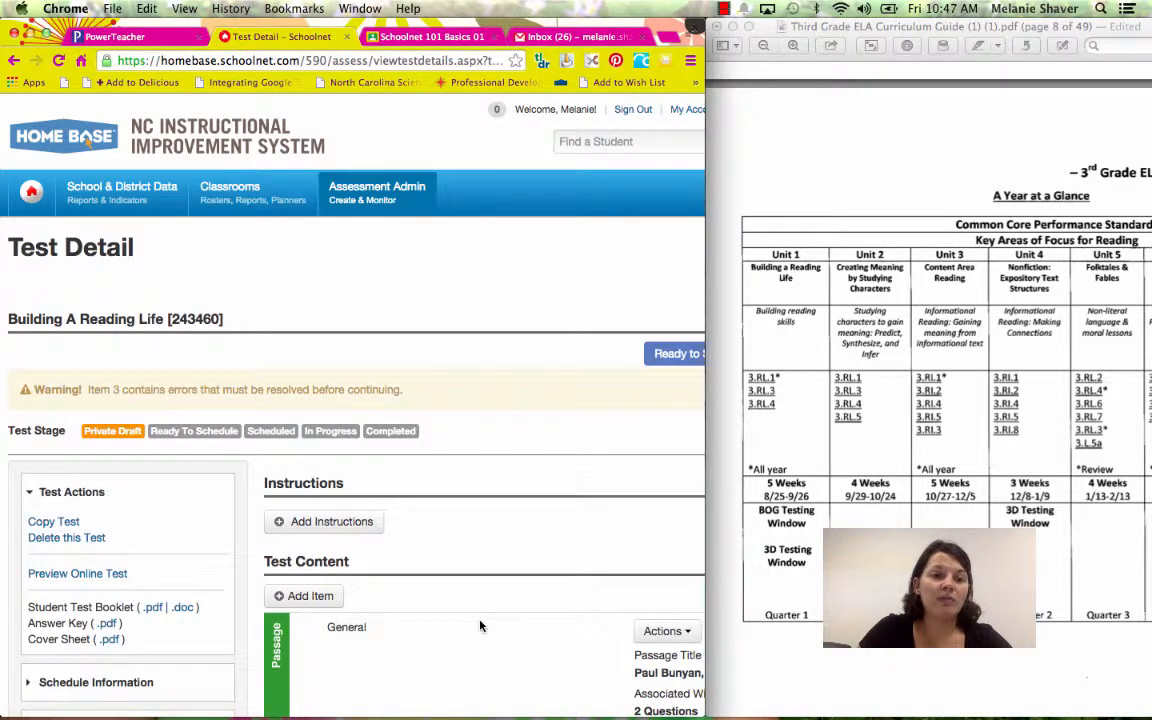
pyautogui.scroll(-5, 480, 626)
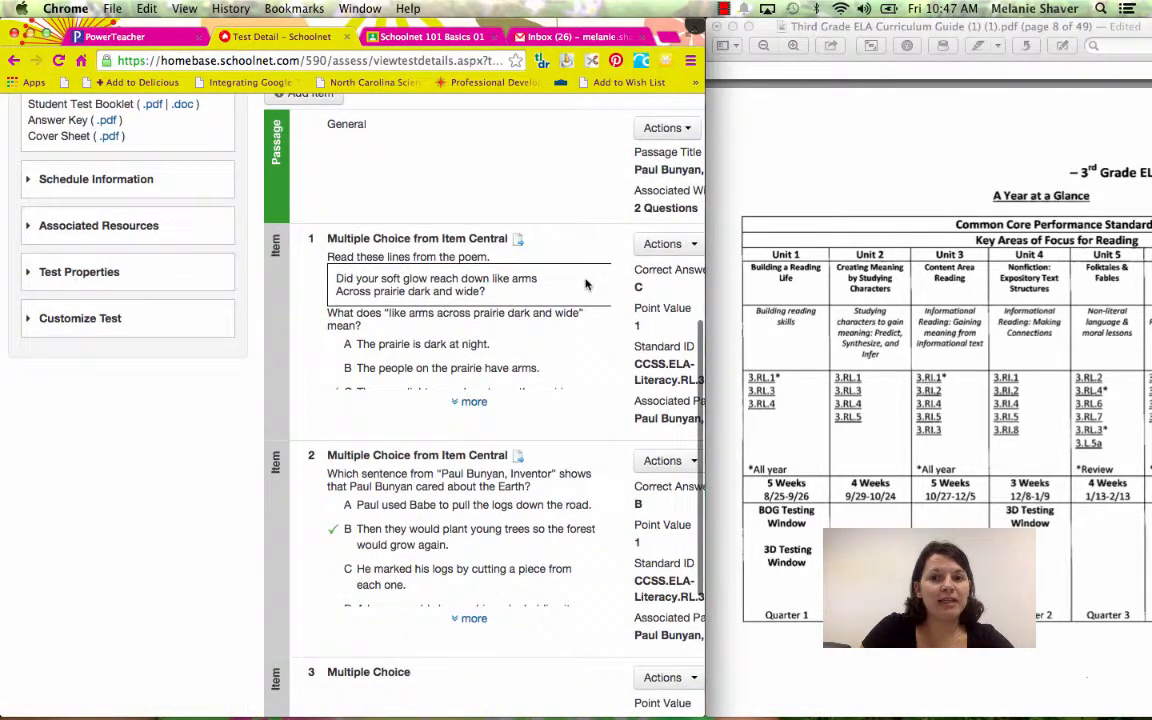
pyautogui.scroll(-3, 586, 285)
pyautogui.scroll(-3, 586, 285)
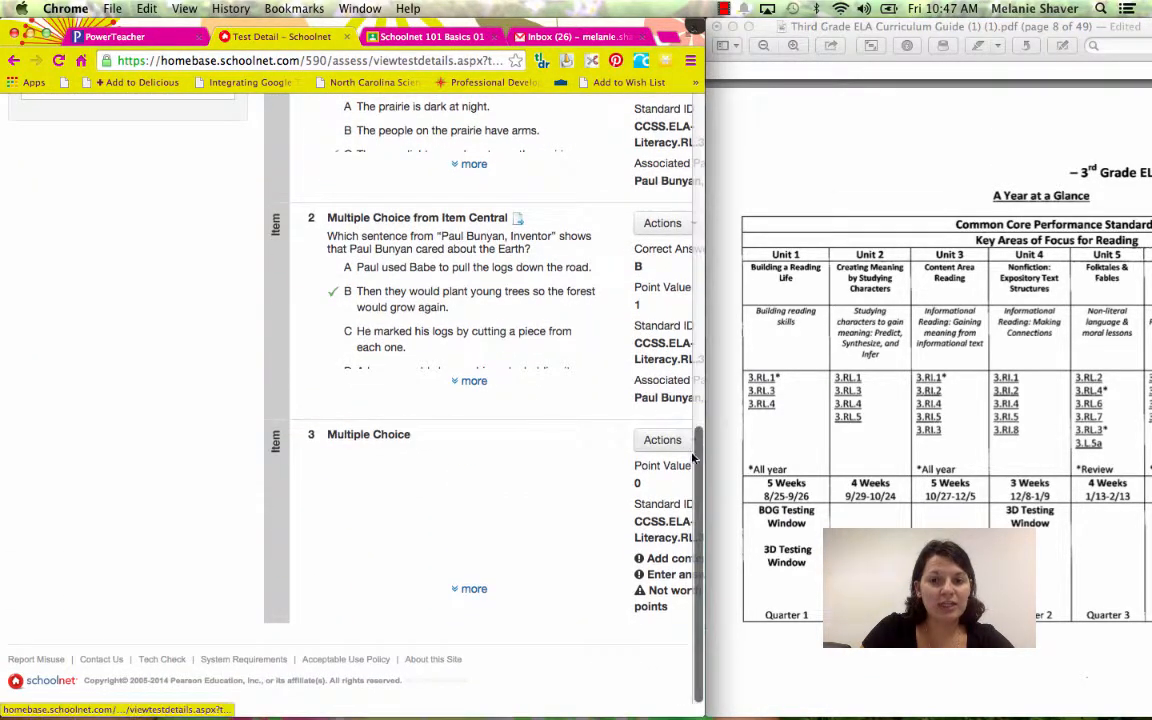
pyautogui.click(662, 440)
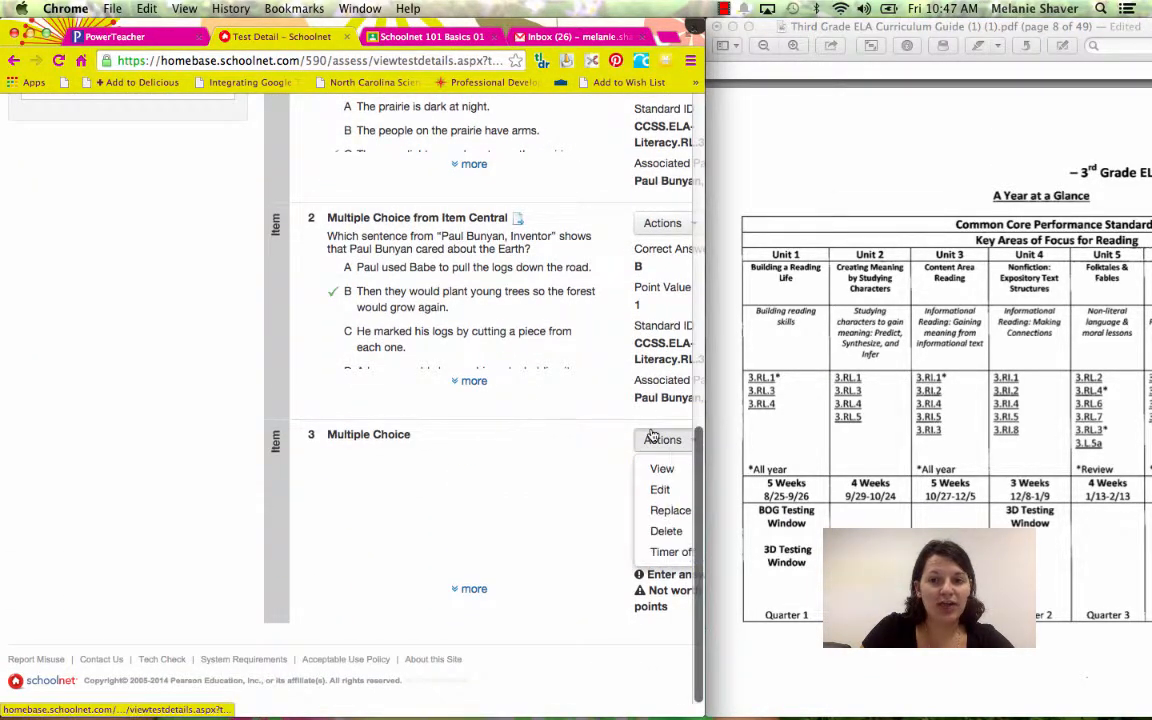
pyautogui.click(663, 531)
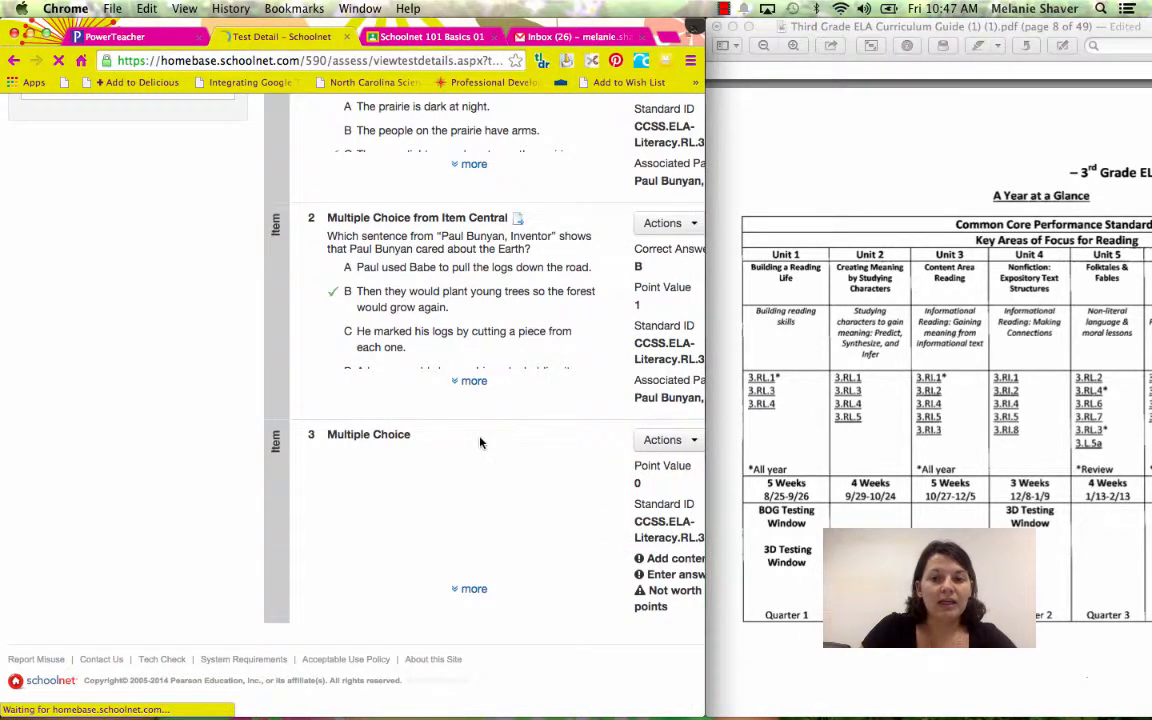
# Review the remaining Paul Bunyan, Inventor items, checking their questions, correct answers, point values and standard IDs.
pyautogui.scroll(-5, 395, 543)
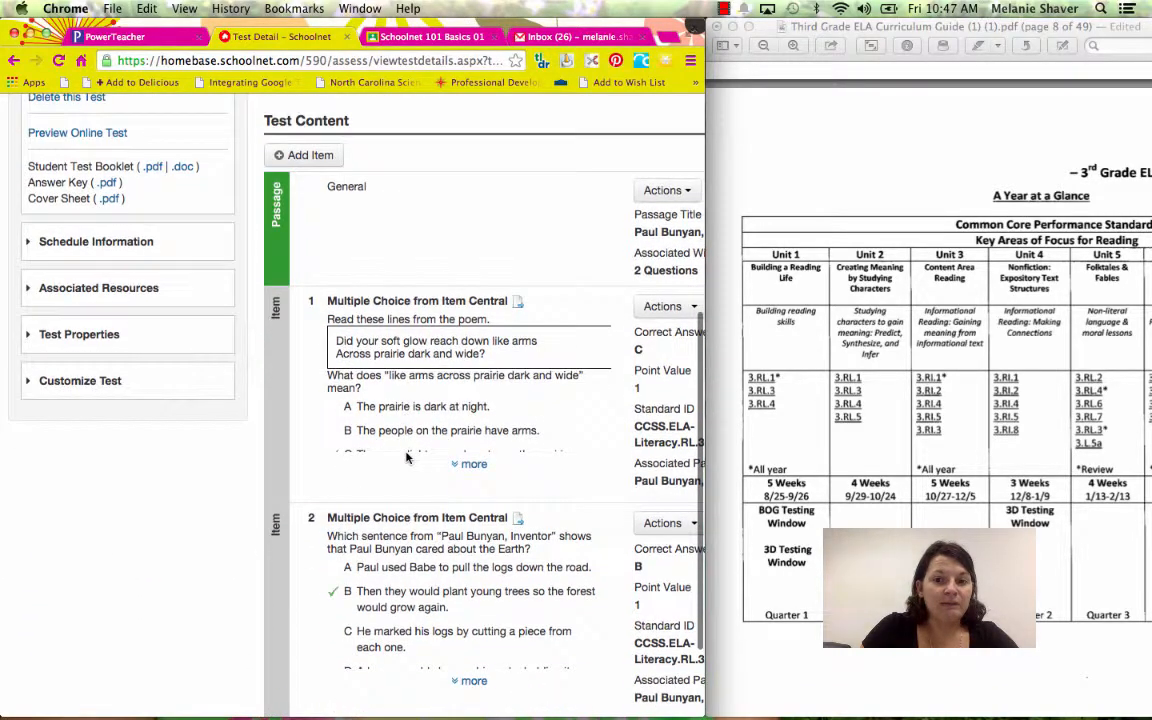
pyautogui.scroll(-2, 406, 456)
pyautogui.scroll(1, 407, 458)
pyautogui.scroll(2, 406, 457)
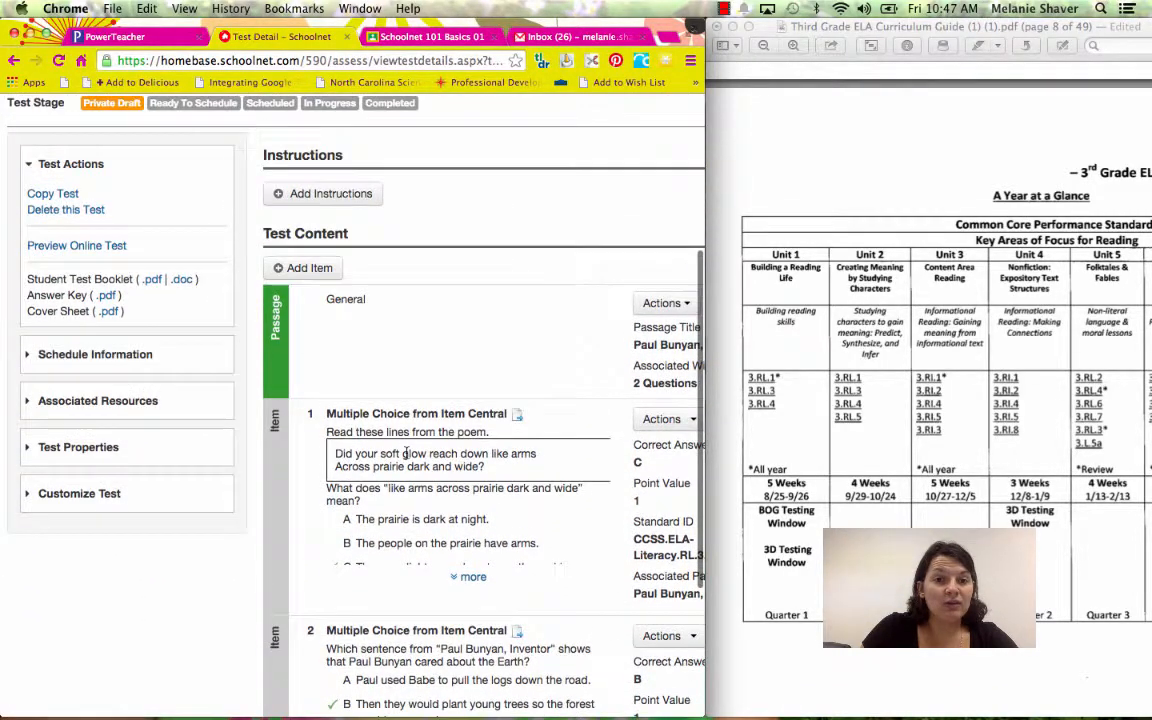
pyautogui.hscroll(2, 500, 520)
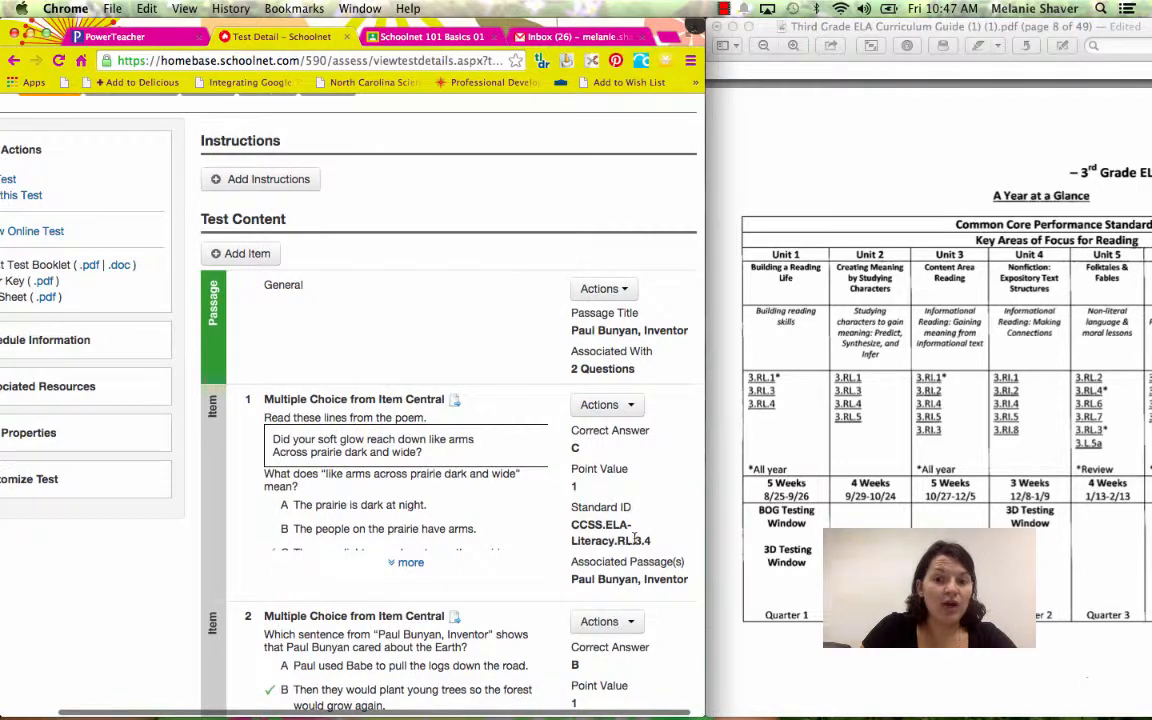
pyautogui.scroll(-2, 650, 540)
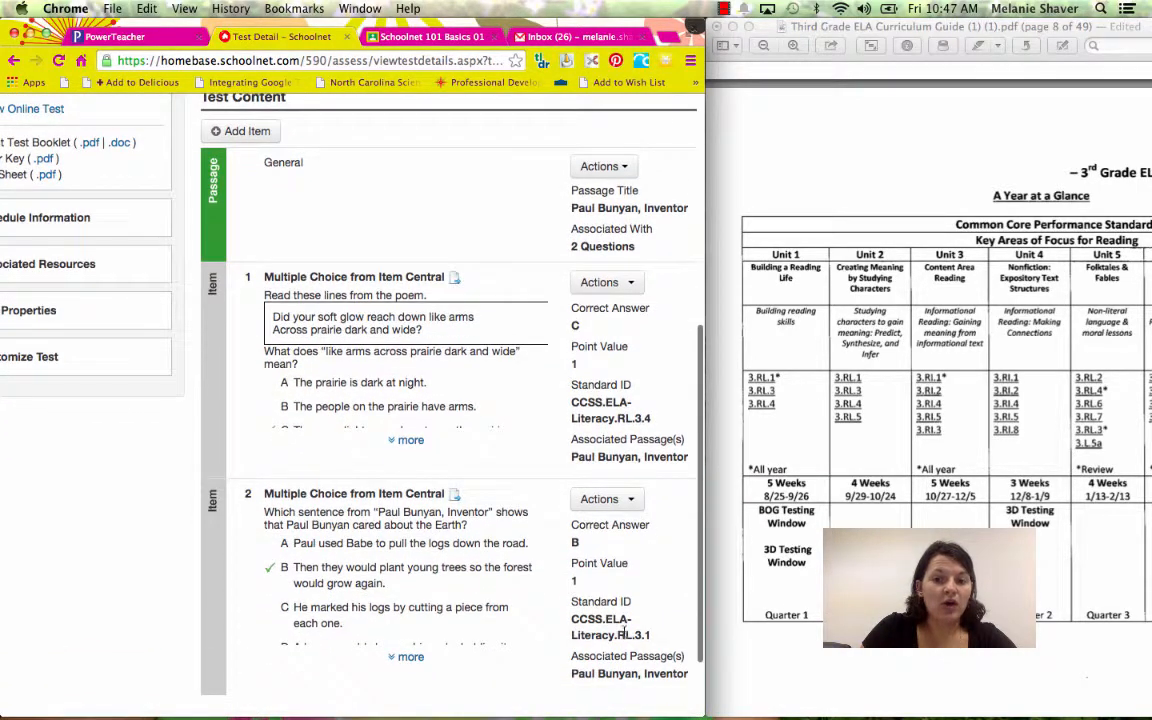
pyautogui.scroll(1, 660, 641)
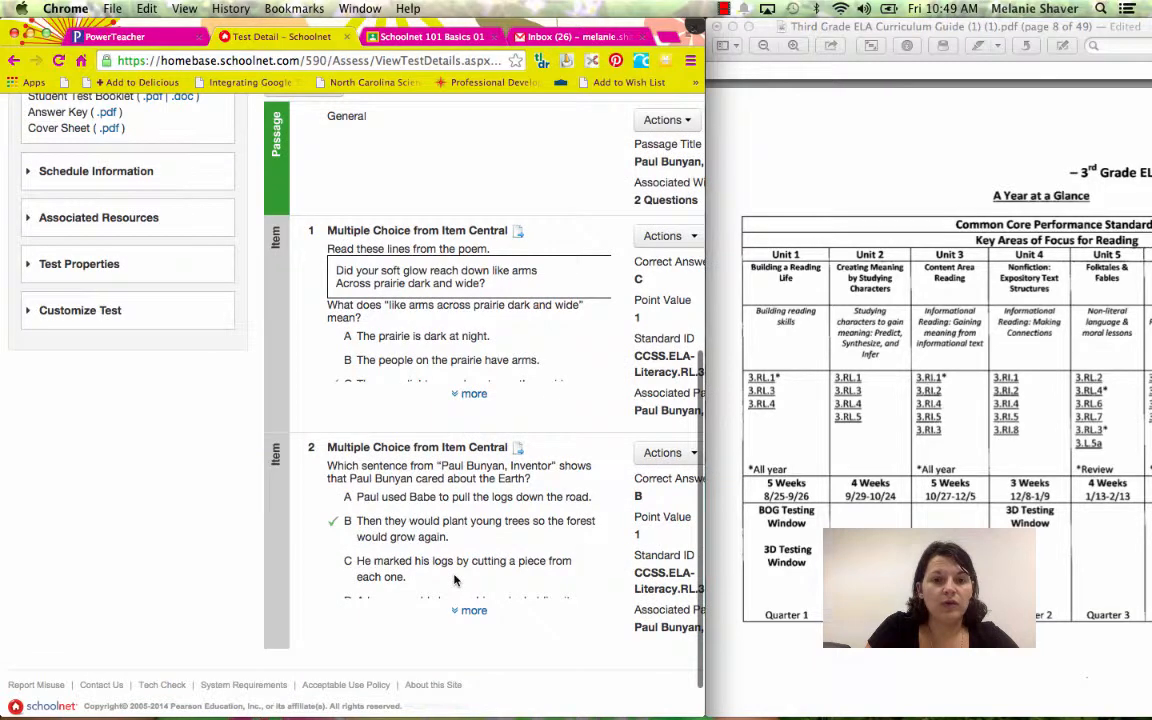
pyautogui.scroll(-1, 455, 580)
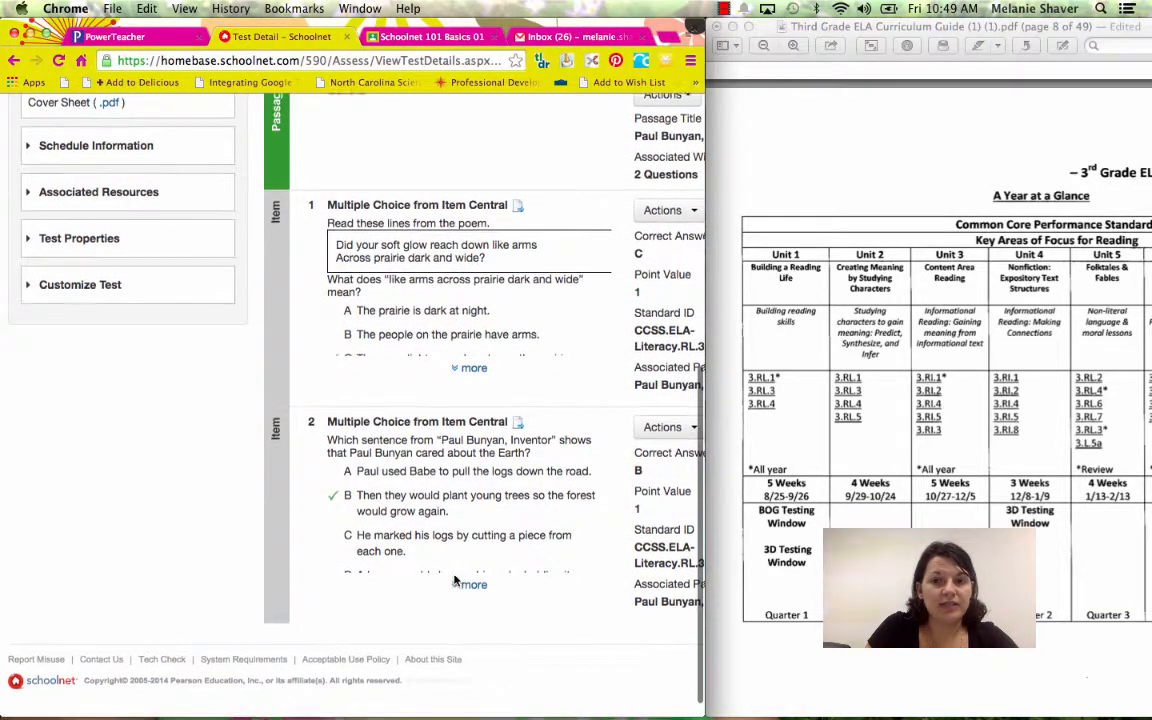
pyautogui.hscroll(2, 455, 580)
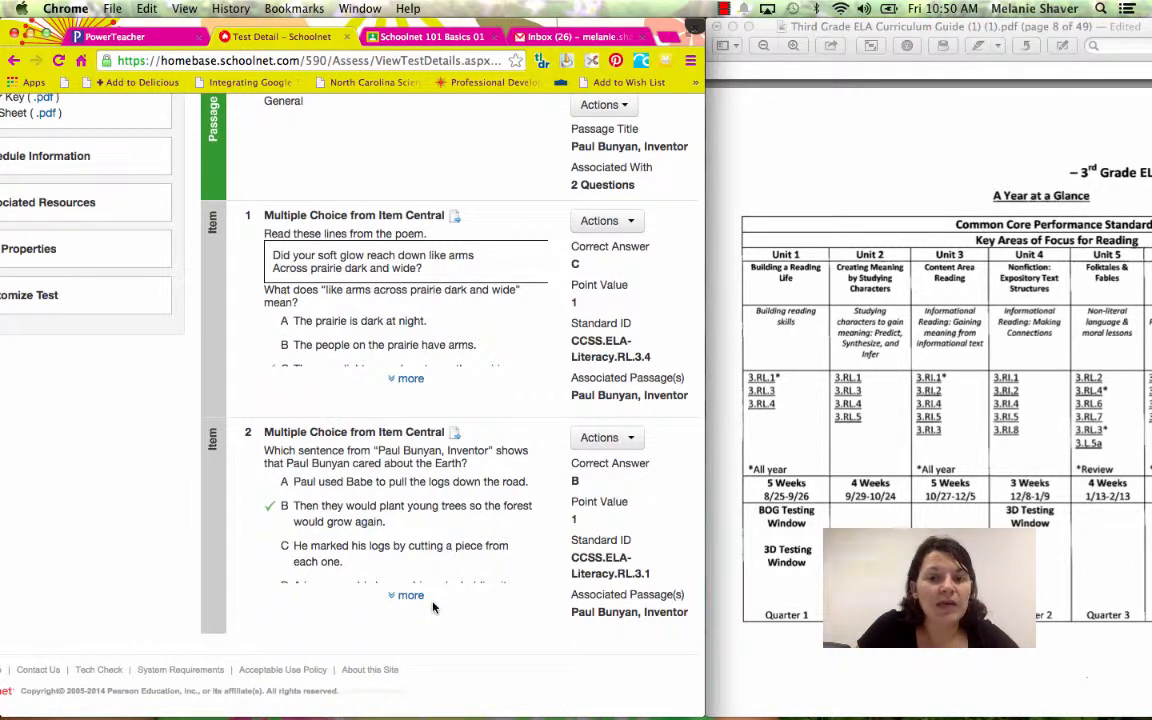
pyautogui.scroll(-1, 433, 607)
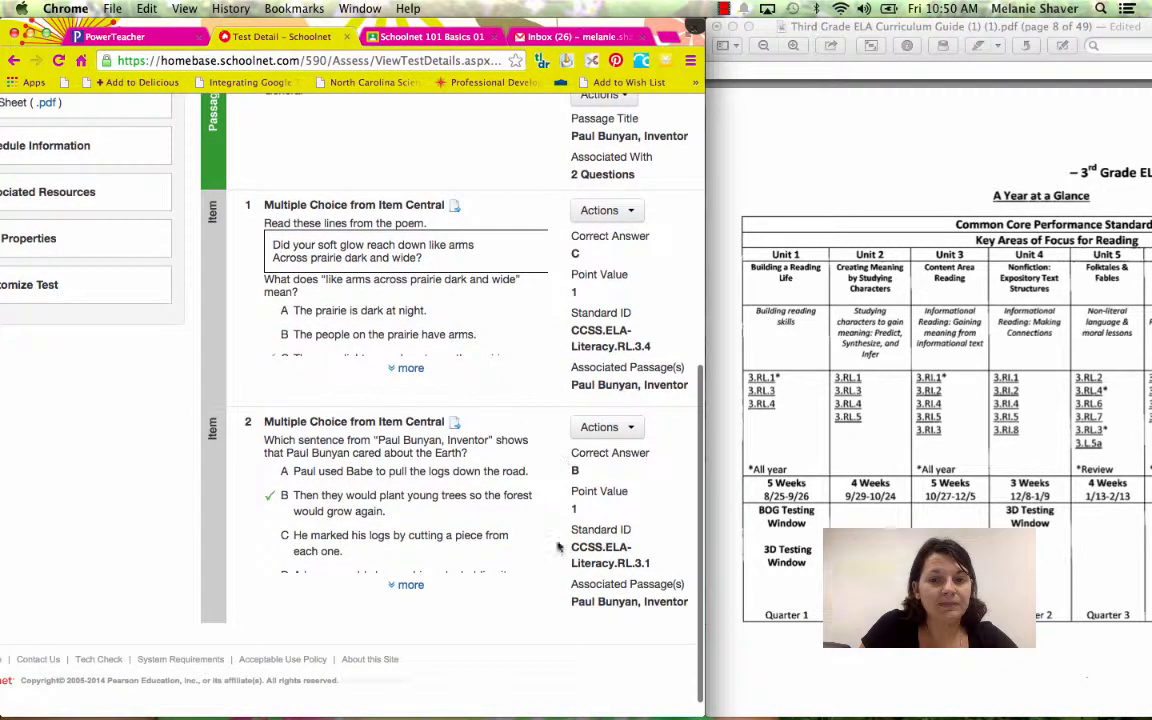
# Move the Building A Reading Life test from Private Draft to the Ready To Schedule stage.
pyautogui.scroll(3, 549, 583)
pyautogui.rightClick(549, 583)
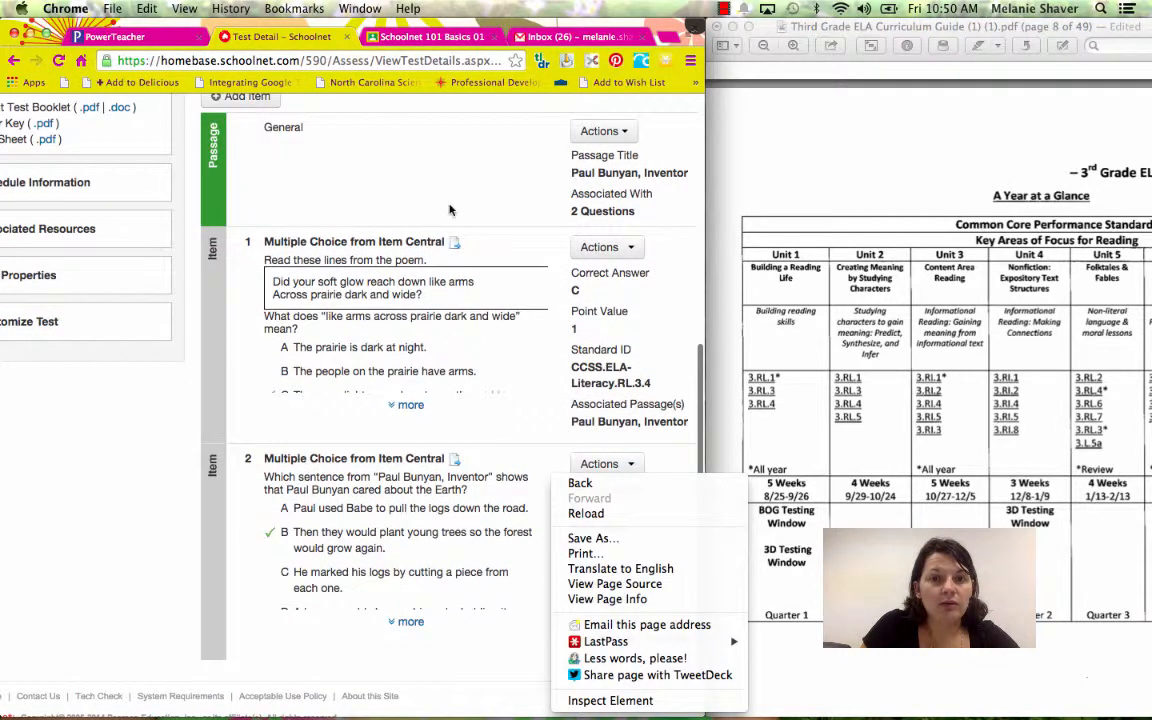
pyautogui.click(449, 210)
pyautogui.scroll(10, 449, 210)
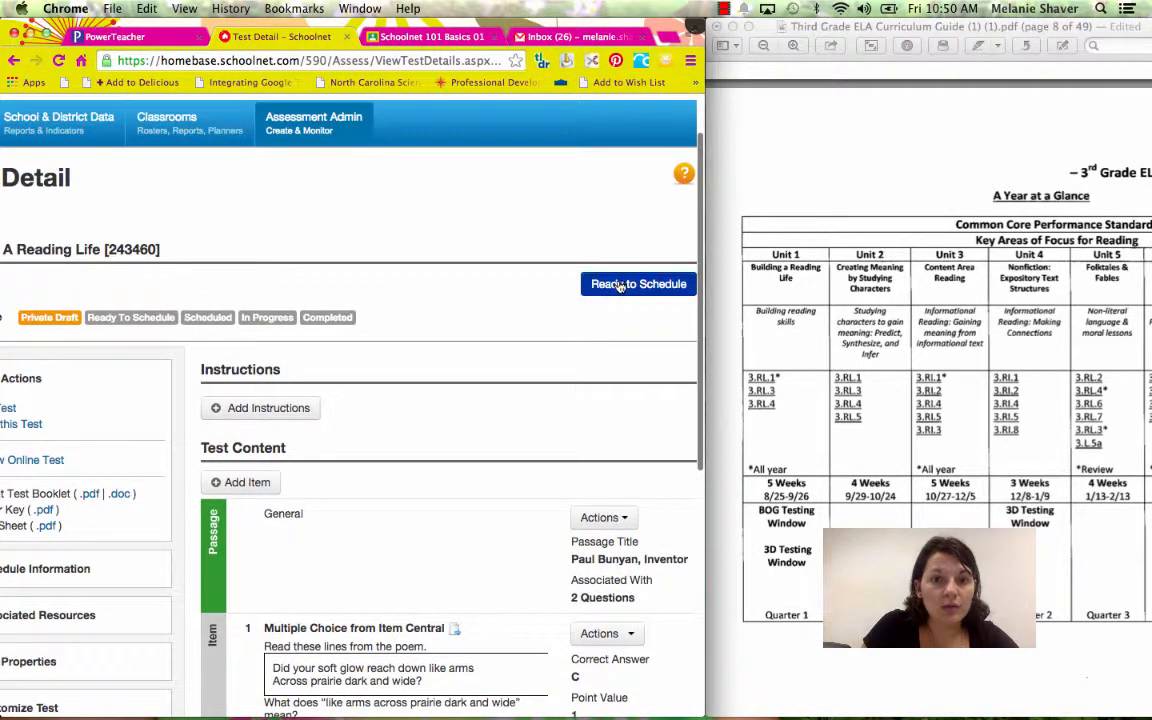
pyautogui.click(620, 286)
pyautogui.click(692, 273)
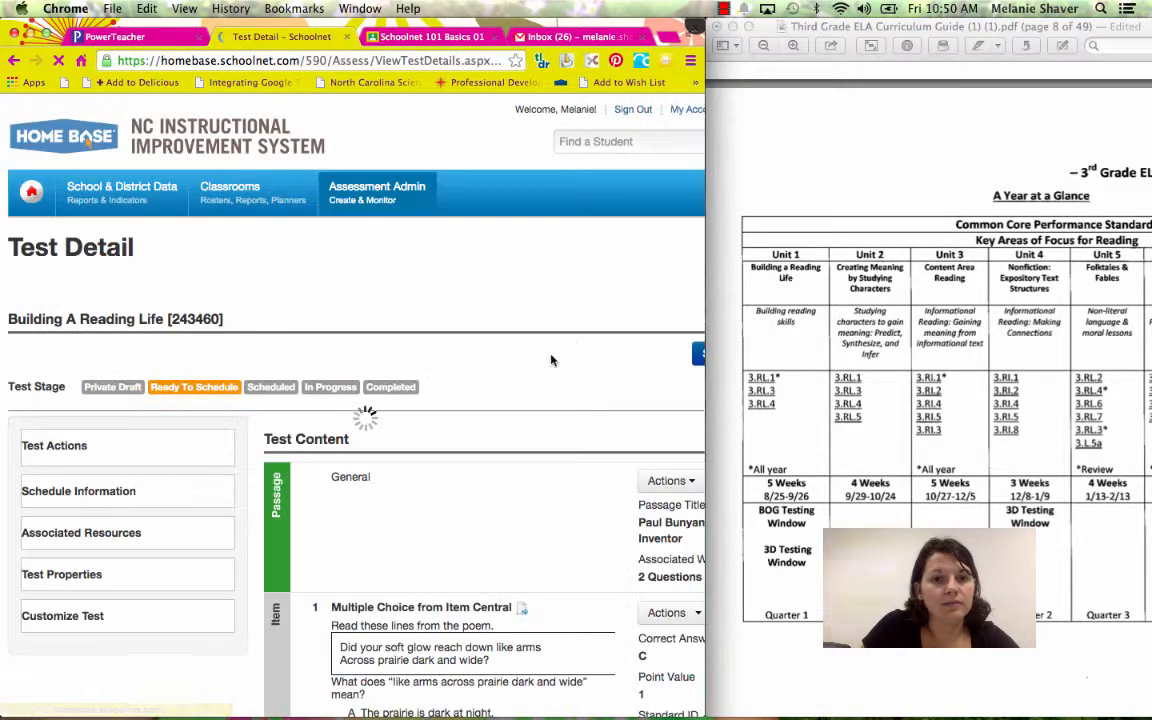
# Look over the test content once more and open the scheduling settings for the Building A Reading Life test.
pyautogui.hscroll(-2, 437, 452)
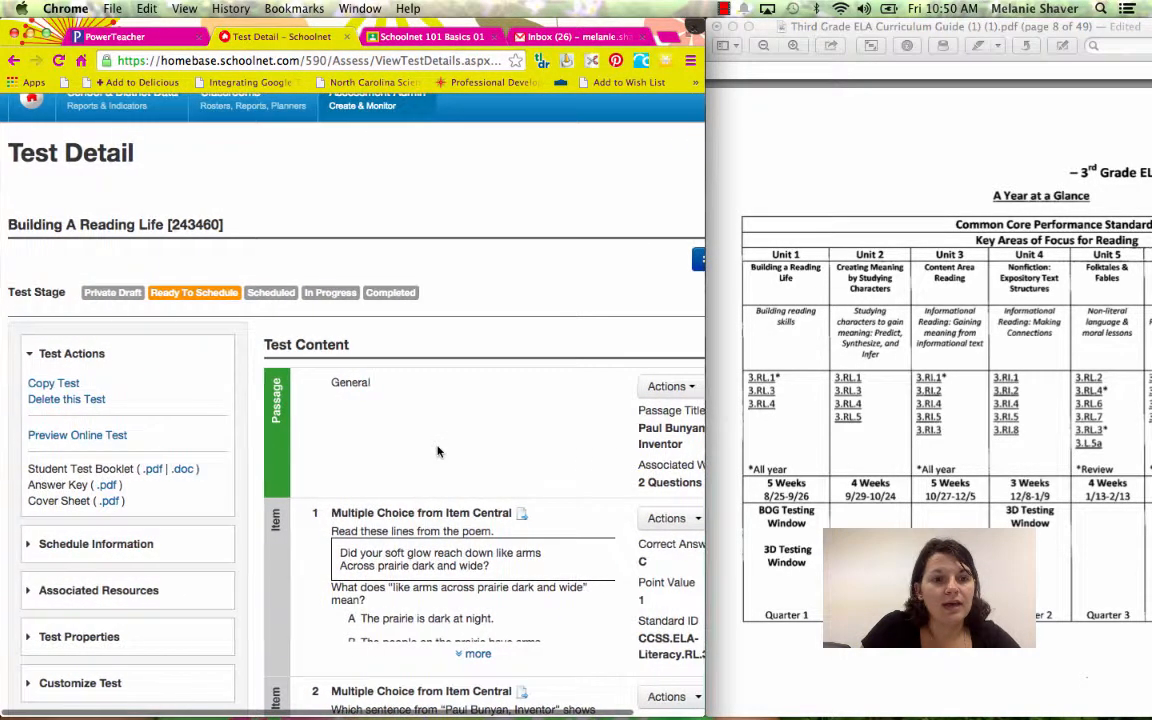
pyautogui.scroll(-5, 437, 452)
pyautogui.hscroll(2, 437, 452)
pyautogui.scroll(4, 450, 420)
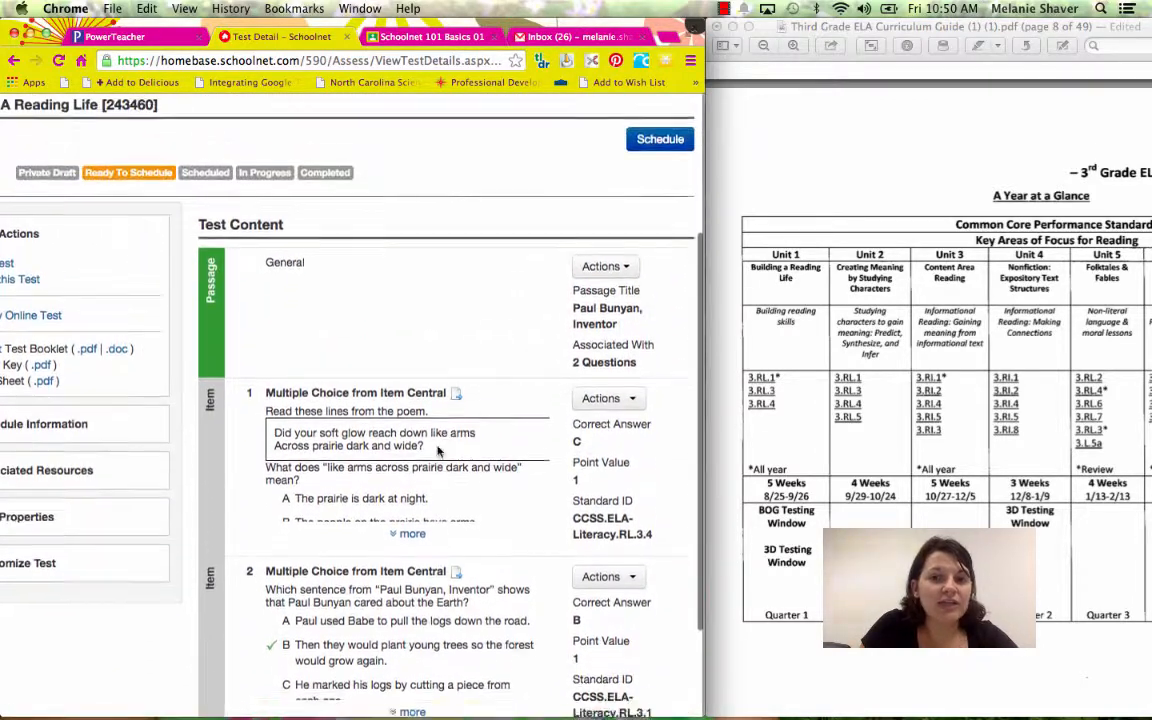
pyautogui.click(665, 231)
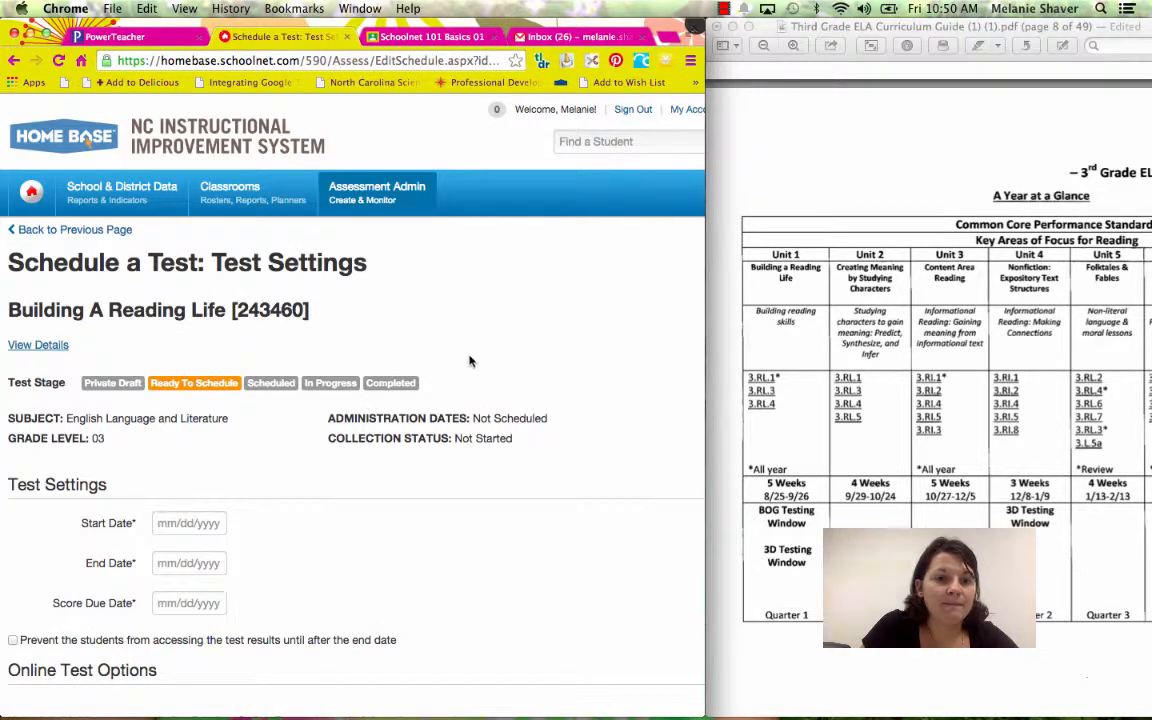
# Set the test's start date to 09/08/2014.
pyautogui.scroll(-3, 470, 361)
pyautogui.click(169, 387)
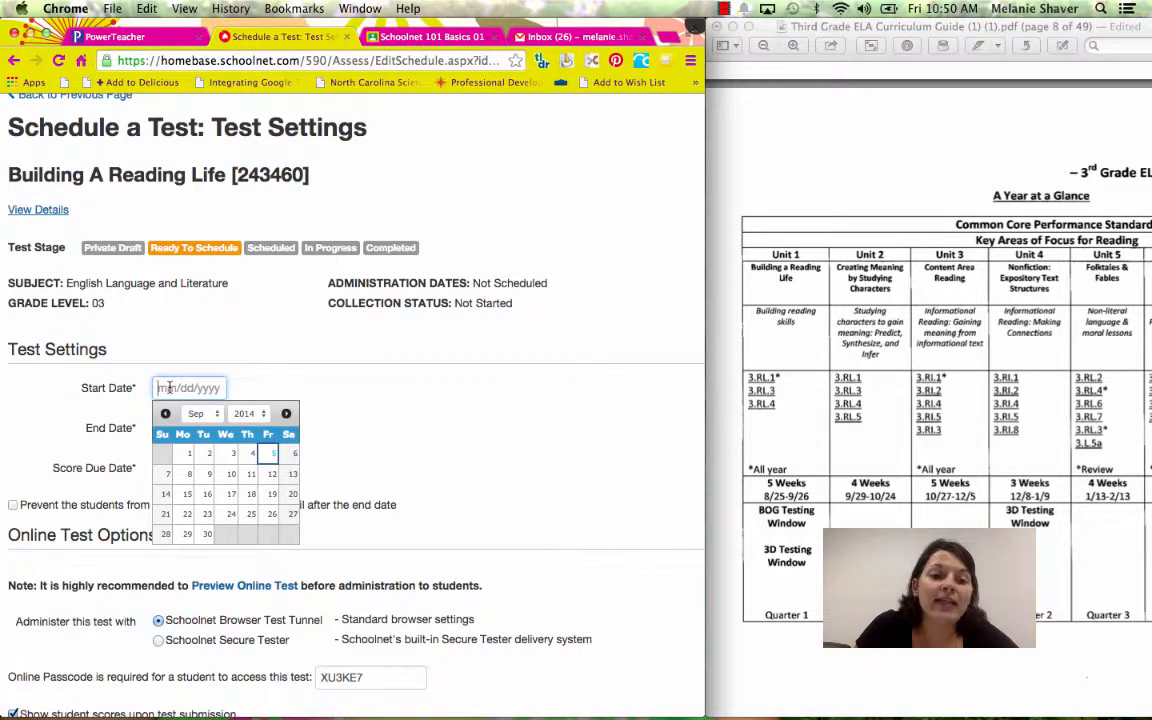
pyautogui.click(189, 474)
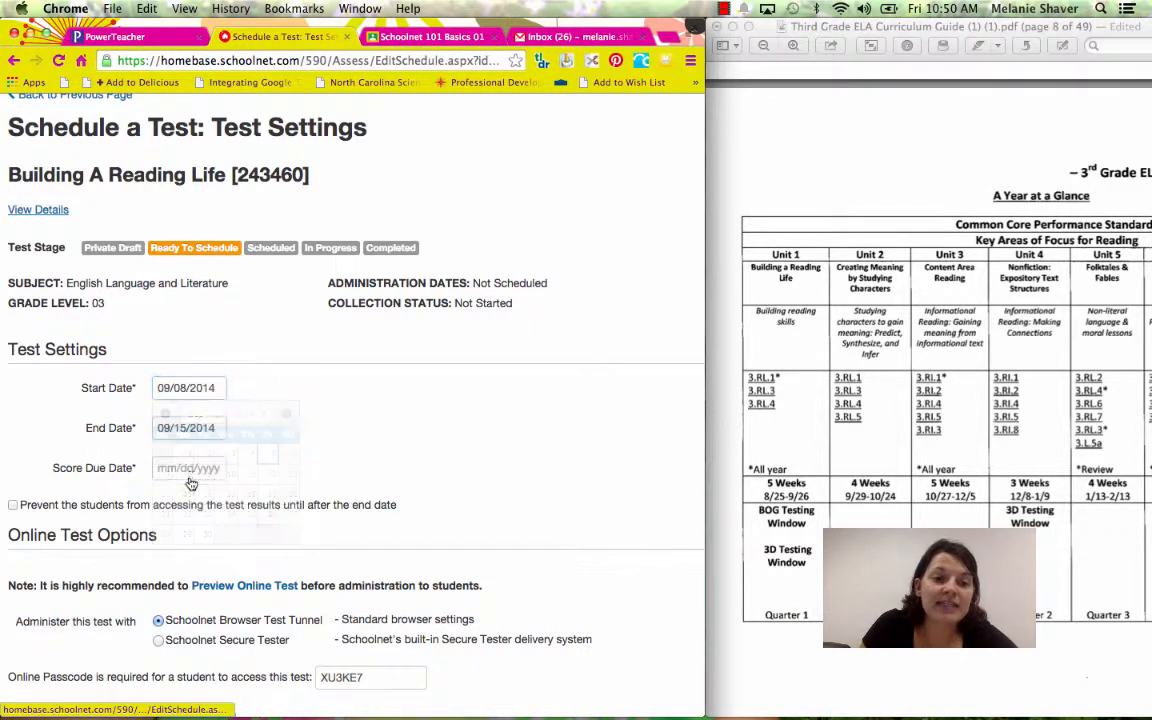
pyautogui.scroll(-3, 229, 500)
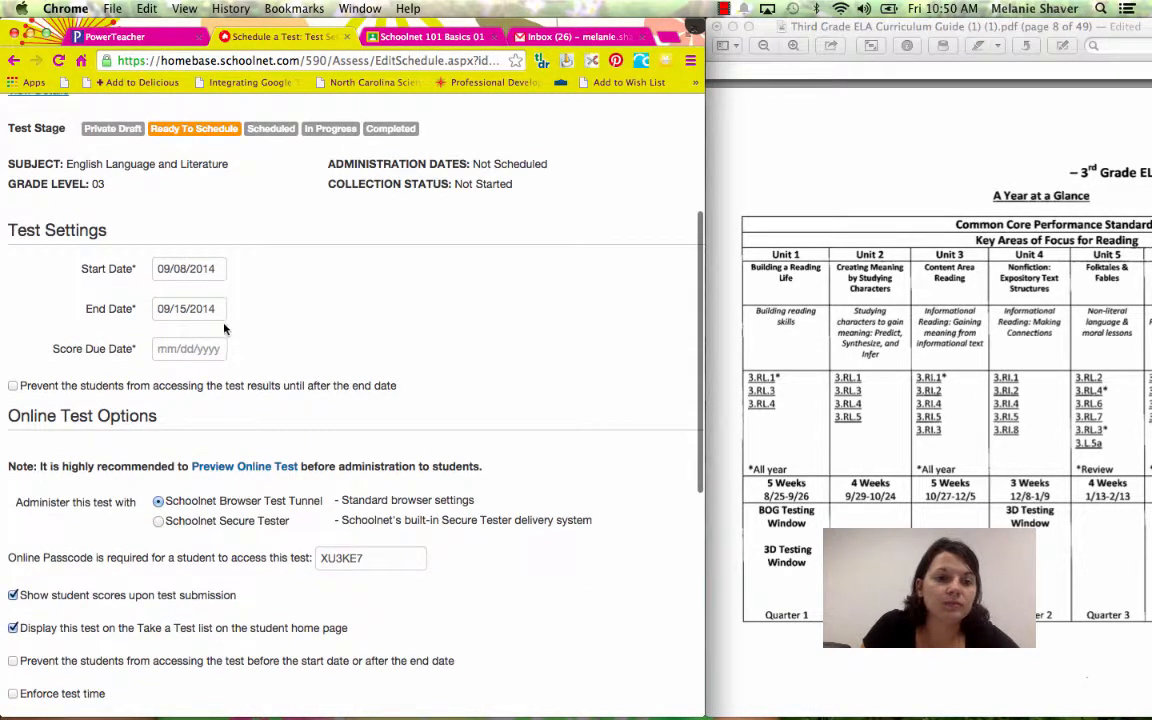
# Set the score due date to 09/12/2014 and clear the option preventing students from accessing test results until after the end date.
pyautogui.click(196, 346)
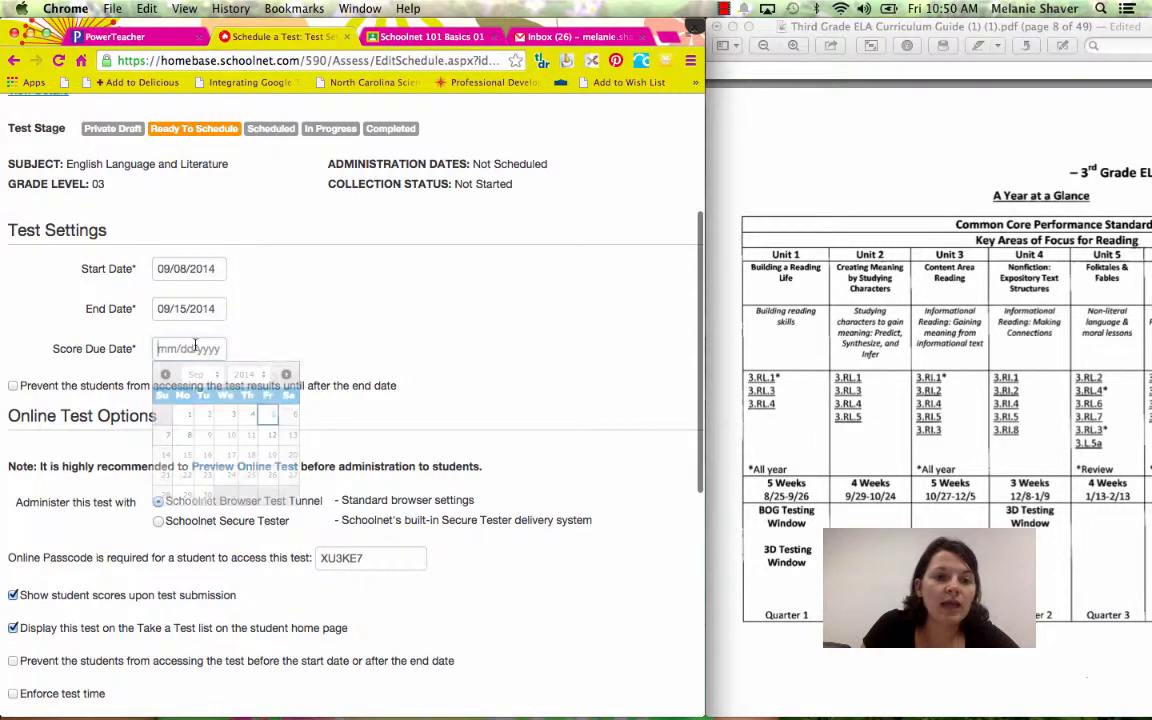
pyautogui.click(269, 436)
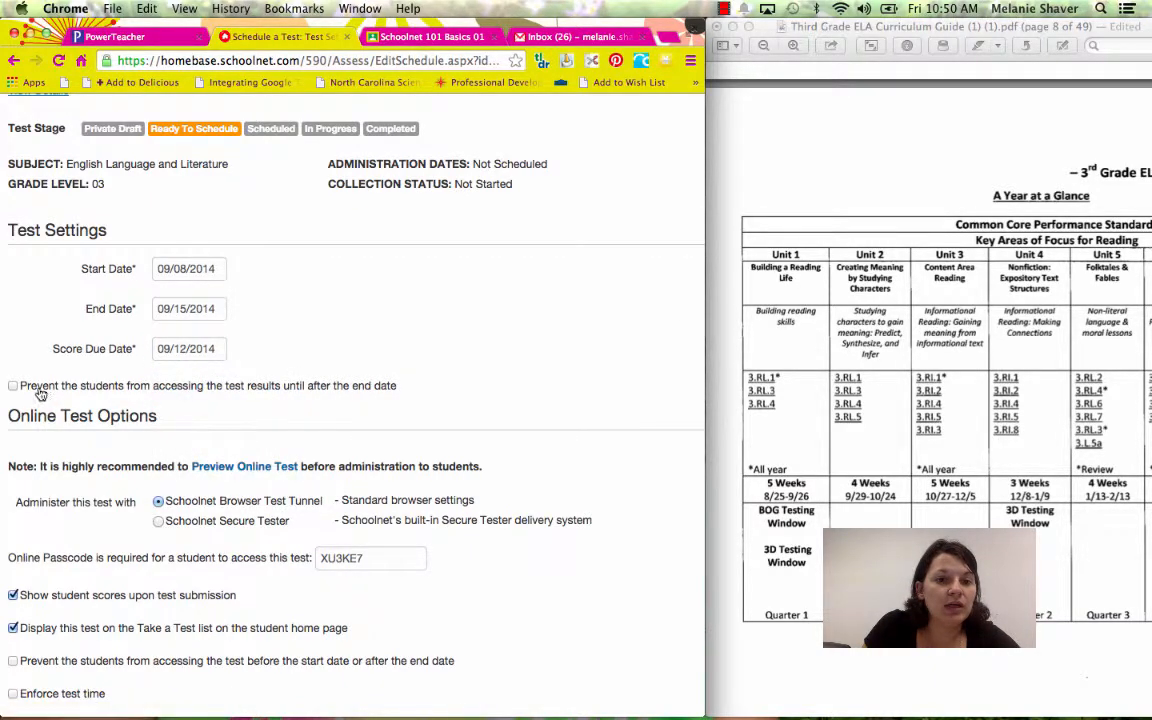
pyautogui.scroll(-1, 60, 400)
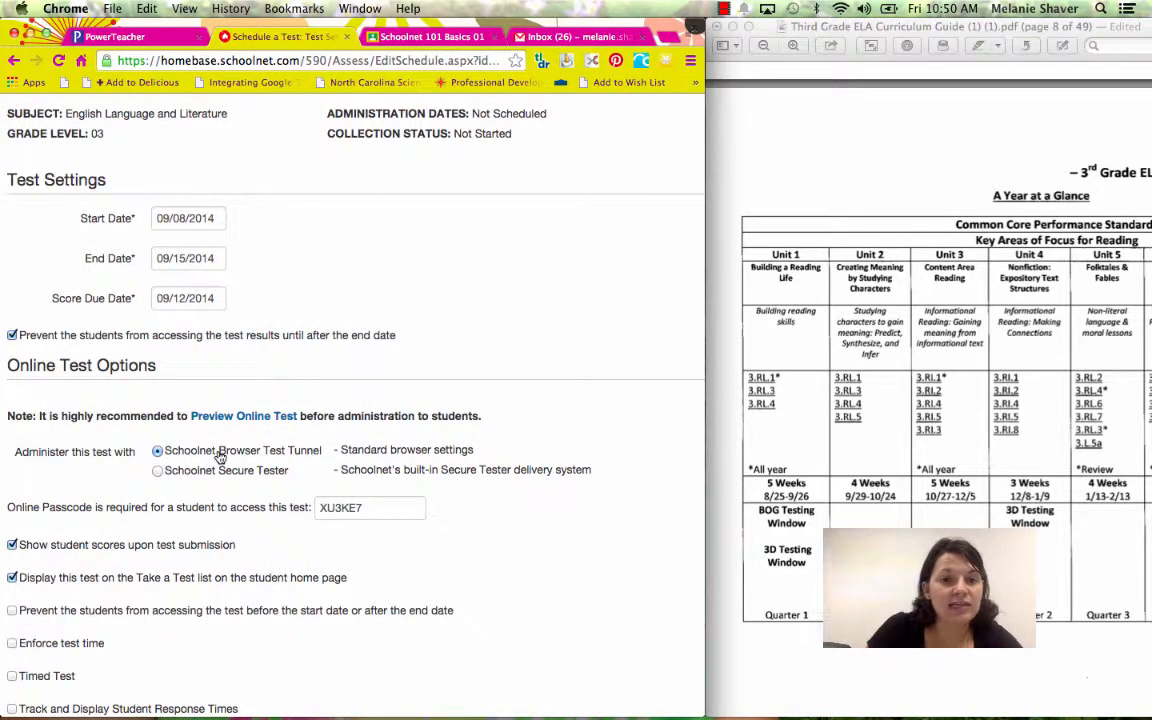
pyautogui.scroll(-2, 220, 455)
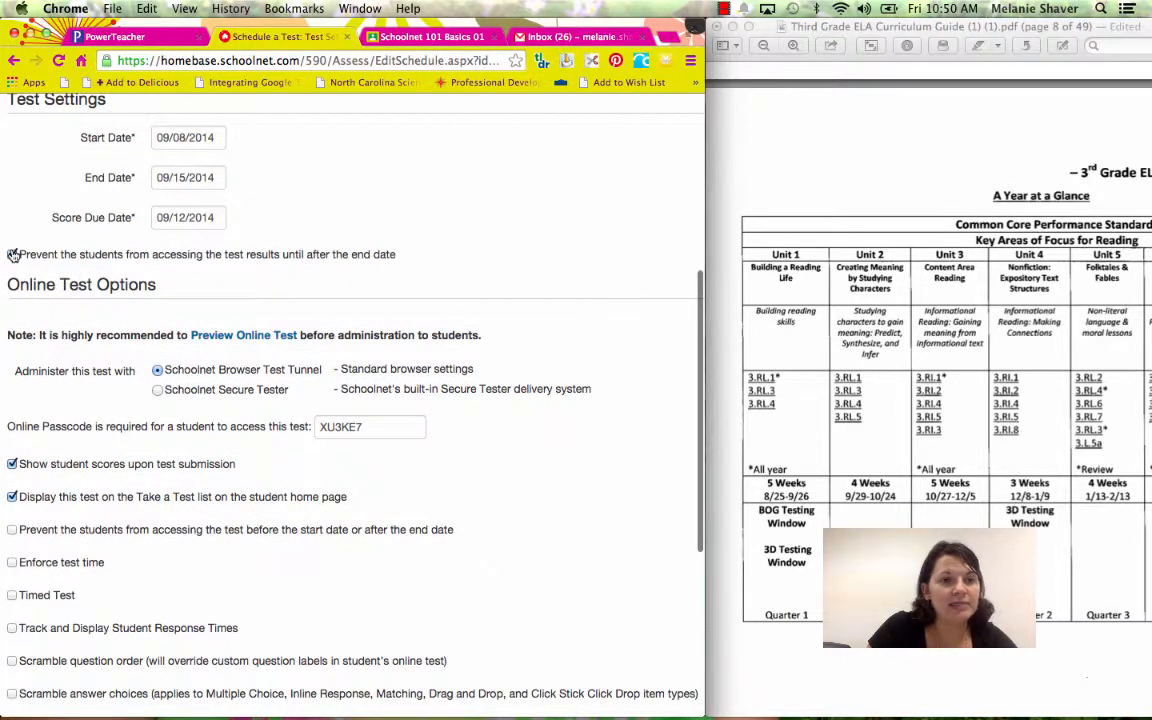
pyautogui.click(12, 254)
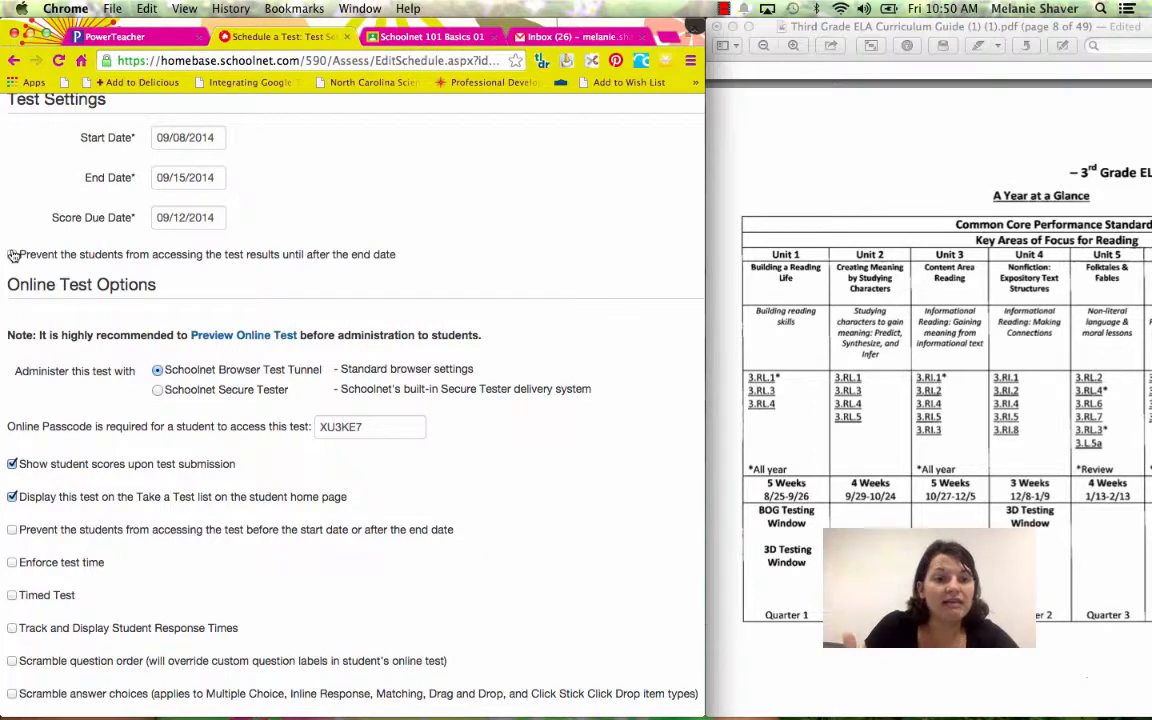
# Look through the online test options and student assignment section, and try to save the test settings.
pyautogui.scroll(-5, 101, 510)
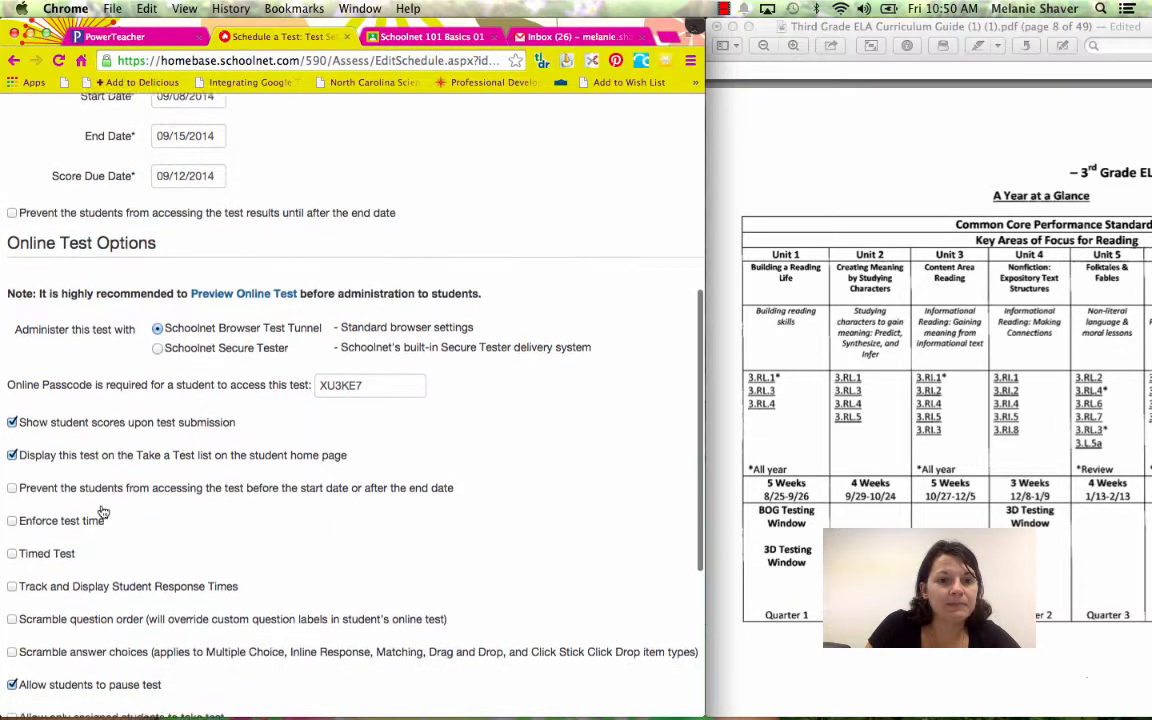
pyautogui.scroll(-2, 101, 510)
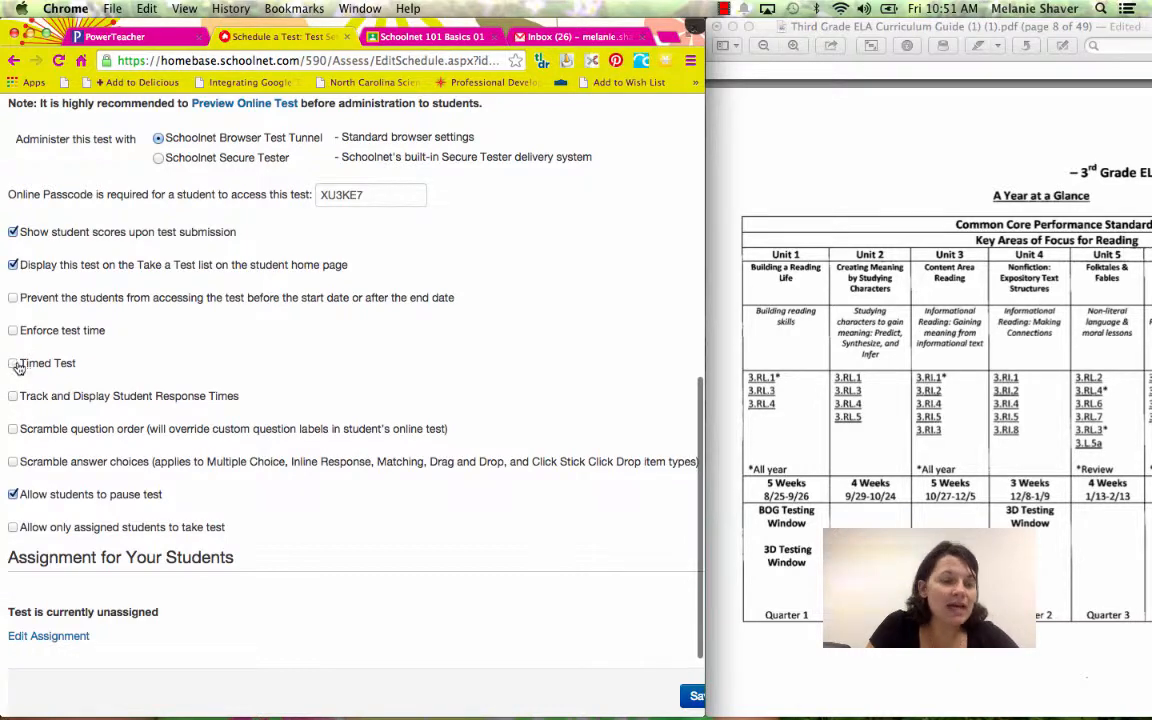
pyautogui.scroll(-2, 50, 497)
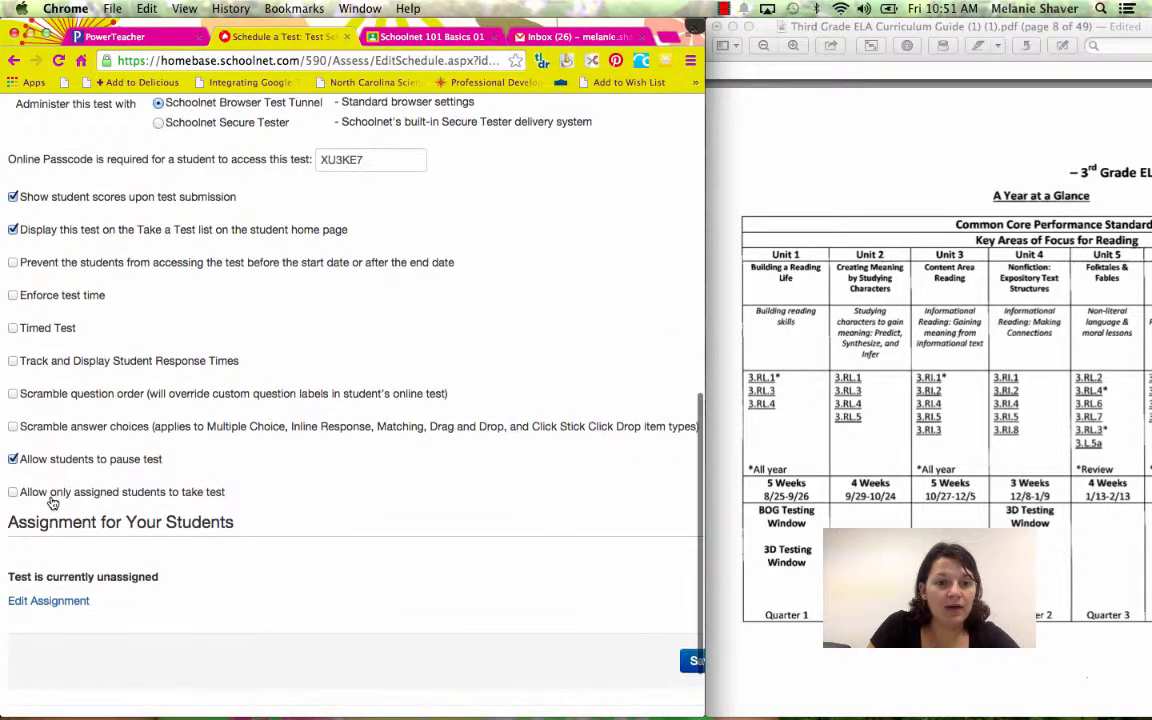
pyautogui.scroll(-2, 50, 497)
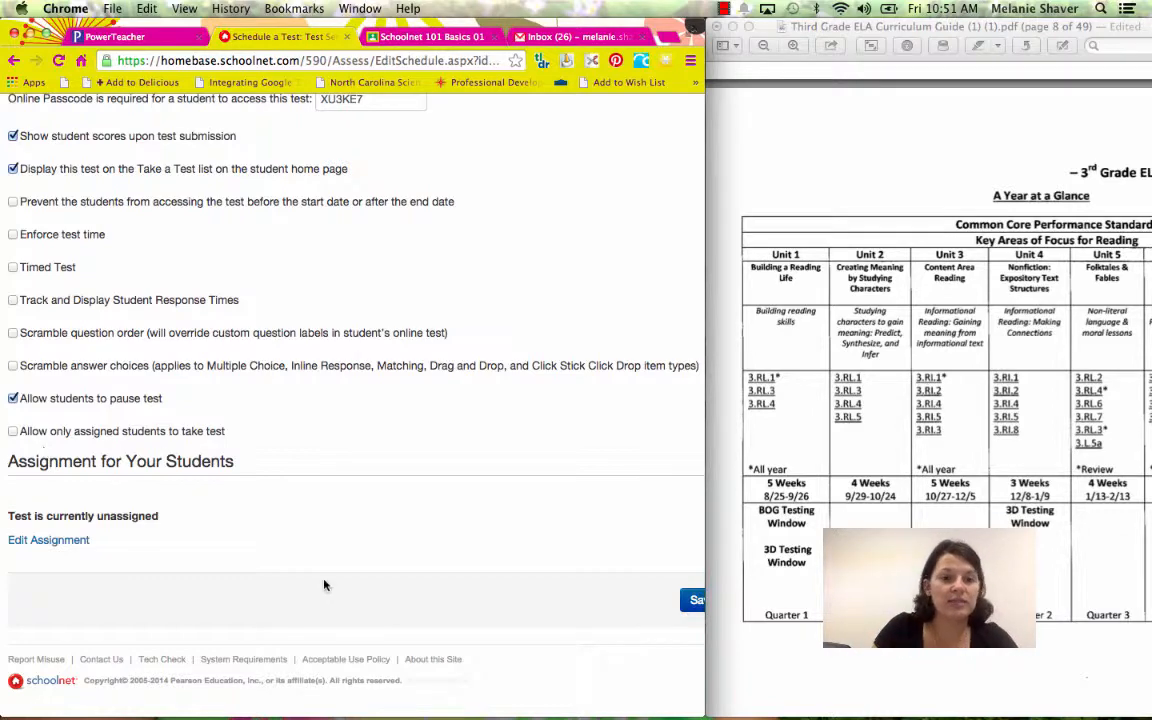
pyautogui.hscroll(3, 323, 585)
pyautogui.click(593, 600)
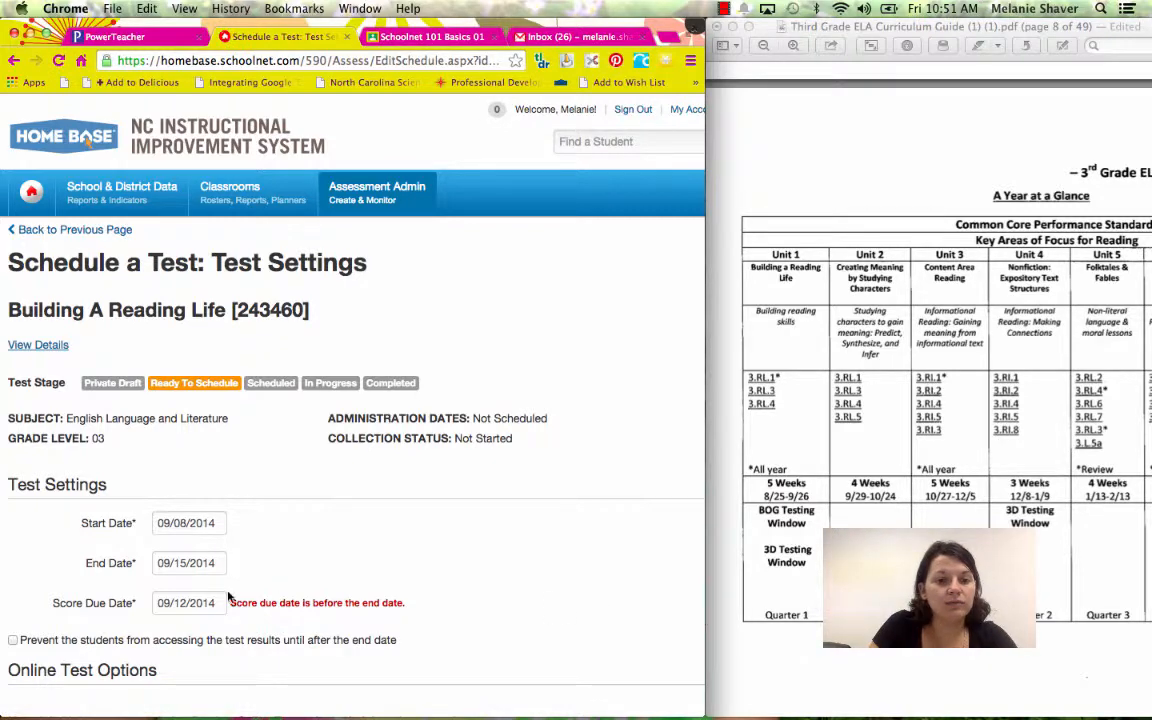
# Set the score due date to 09/19/2014 and save the settings to schedule the Building A Reading Life test.
pyautogui.click(212, 603)
pyautogui.click(268, 546)
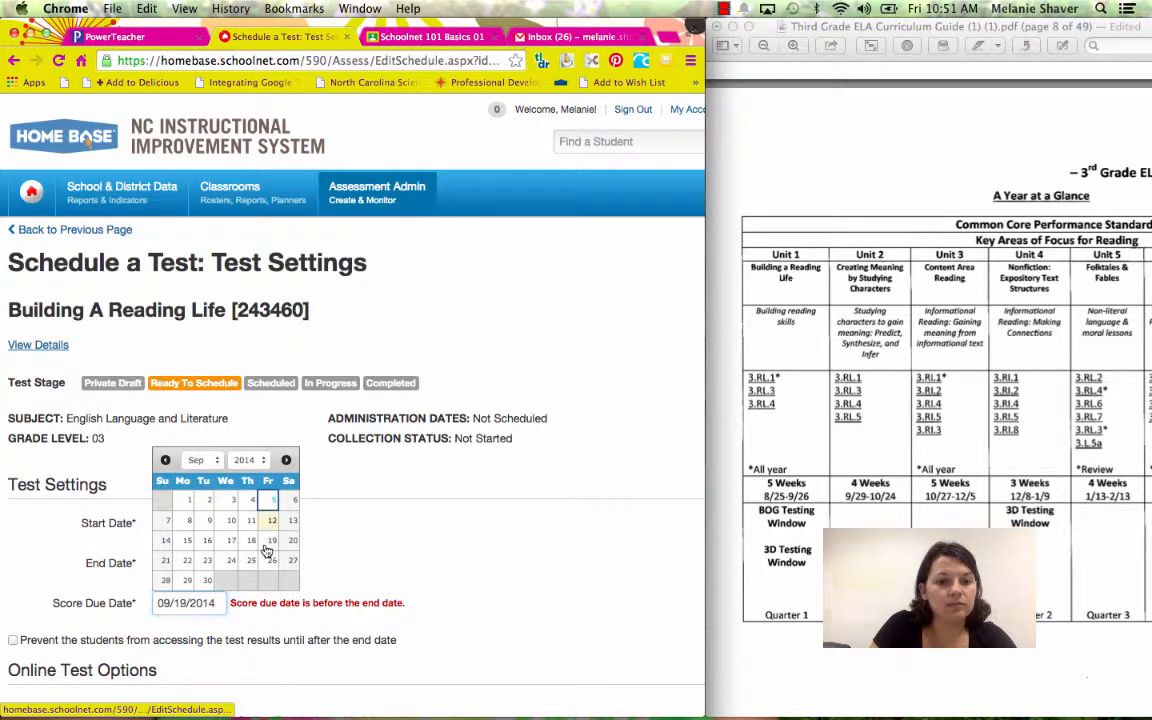
pyautogui.scroll(-10, 374, 503)
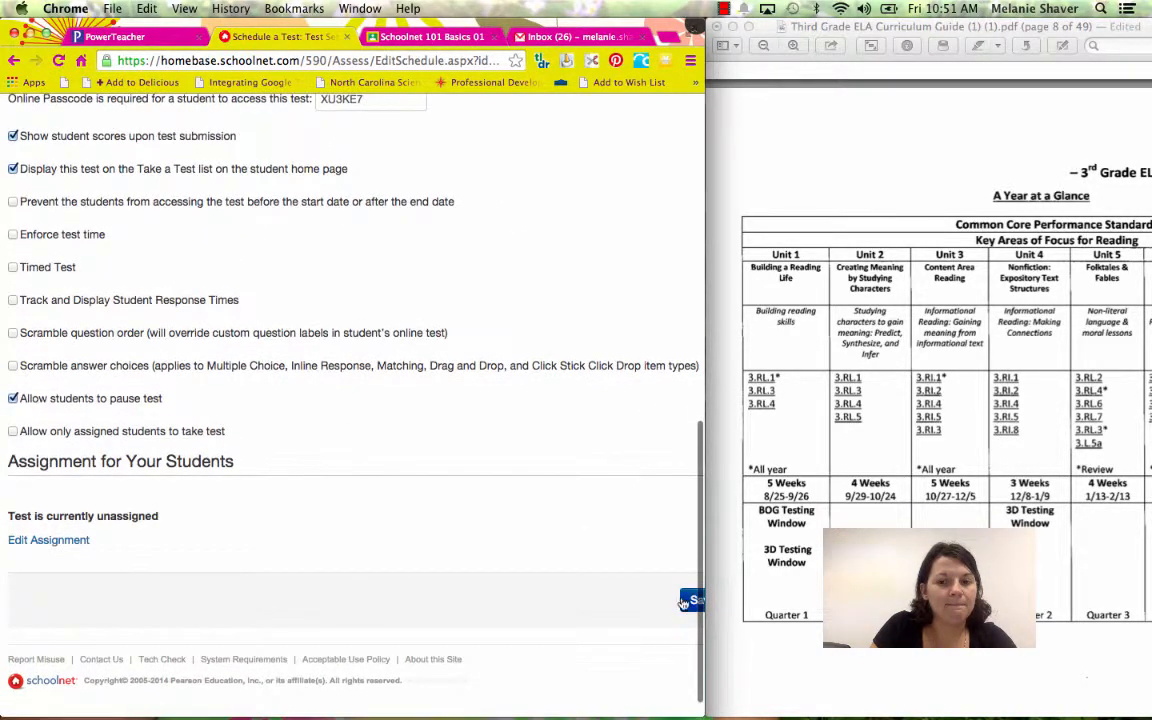
pyautogui.click(684, 600)
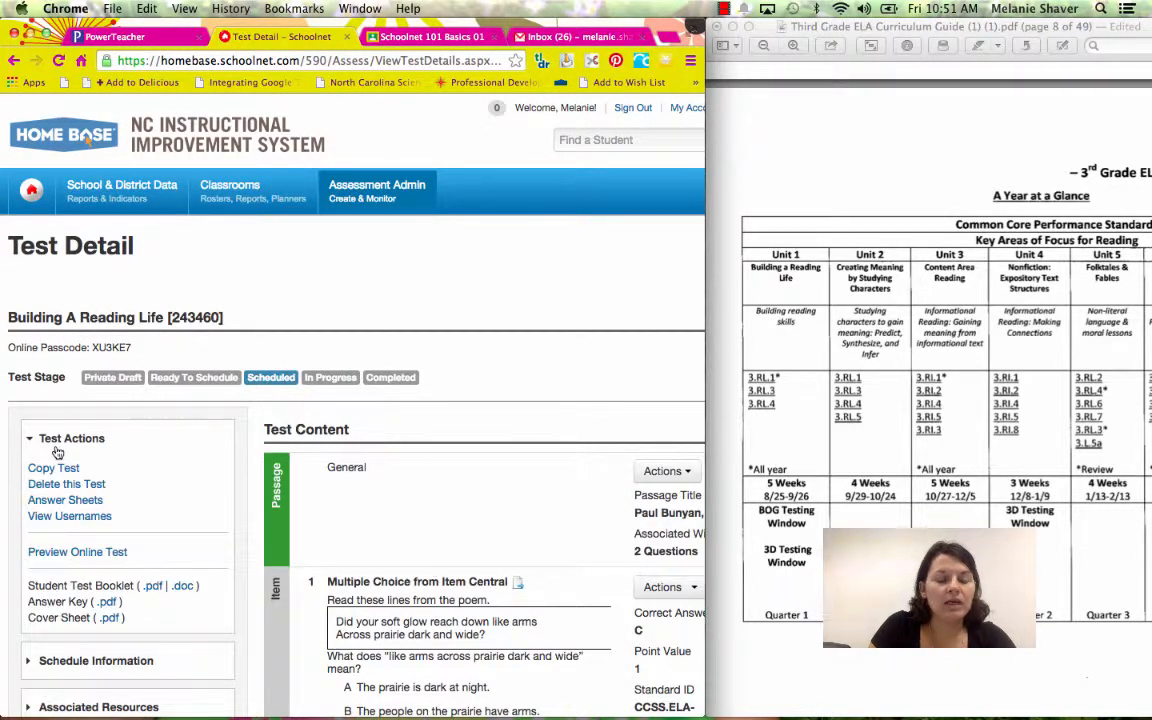
# Download the student test booklet as a PDF named 243460_TestBooklet to the Desktop.
pyautogui.scroll(-2, 365, 573)
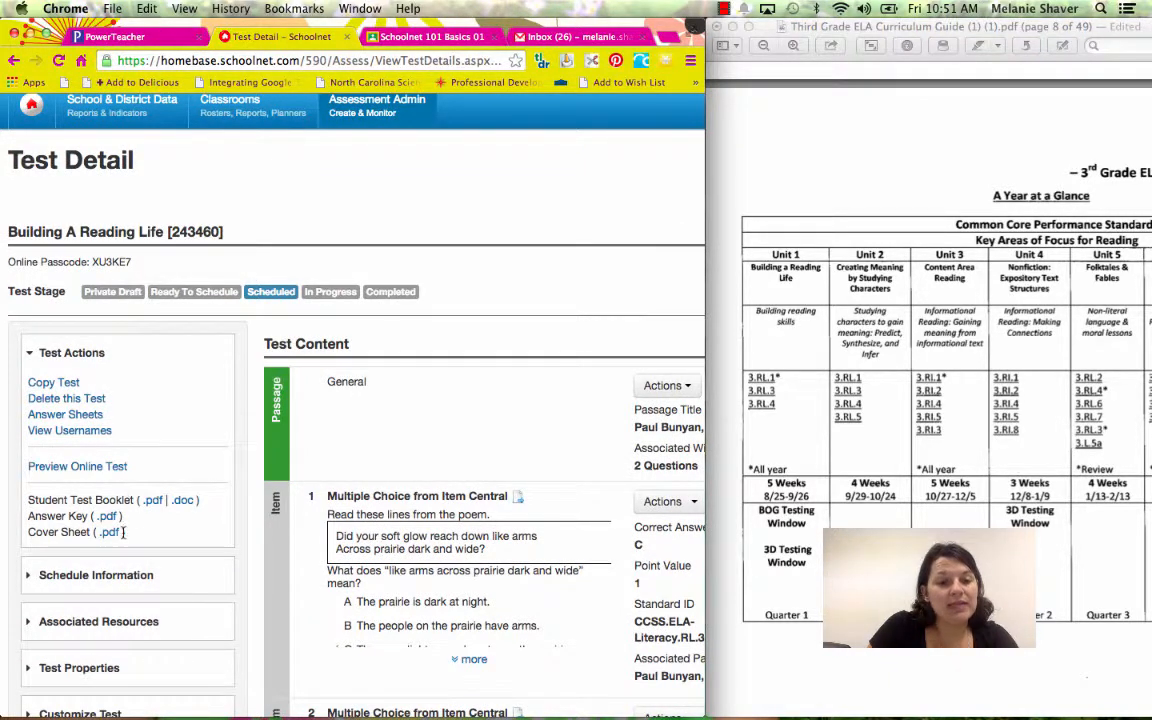
pyautogui.click(157, 504)
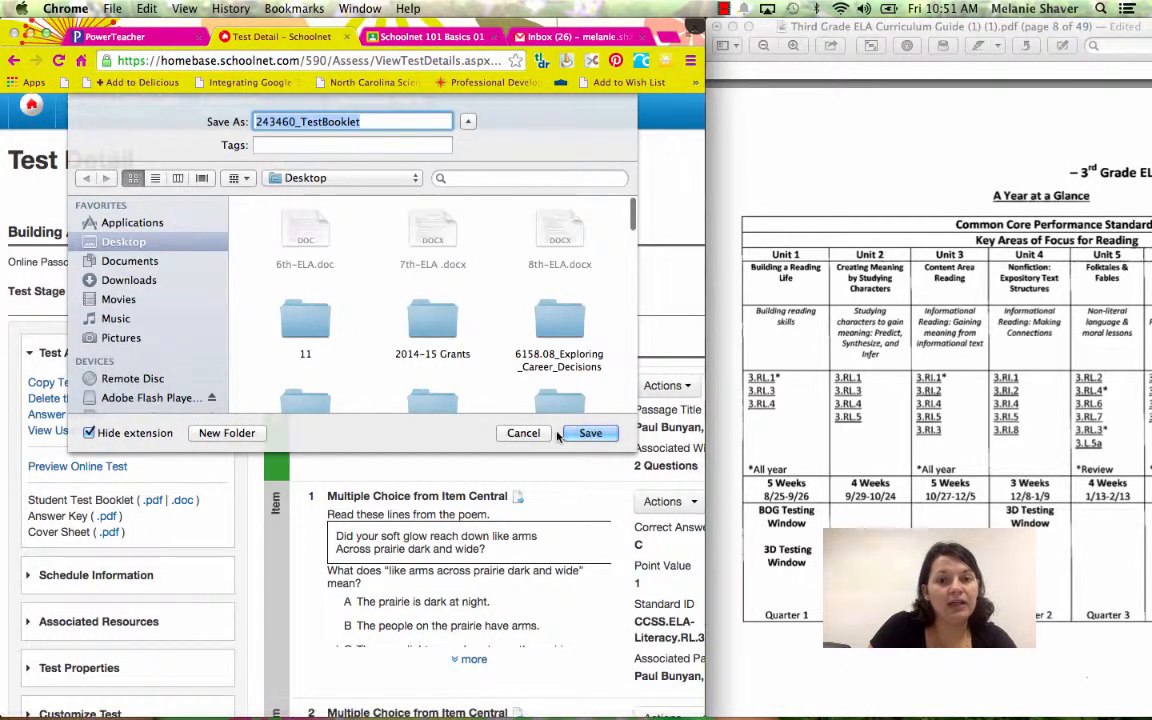
pyautogui.click(590, 432)
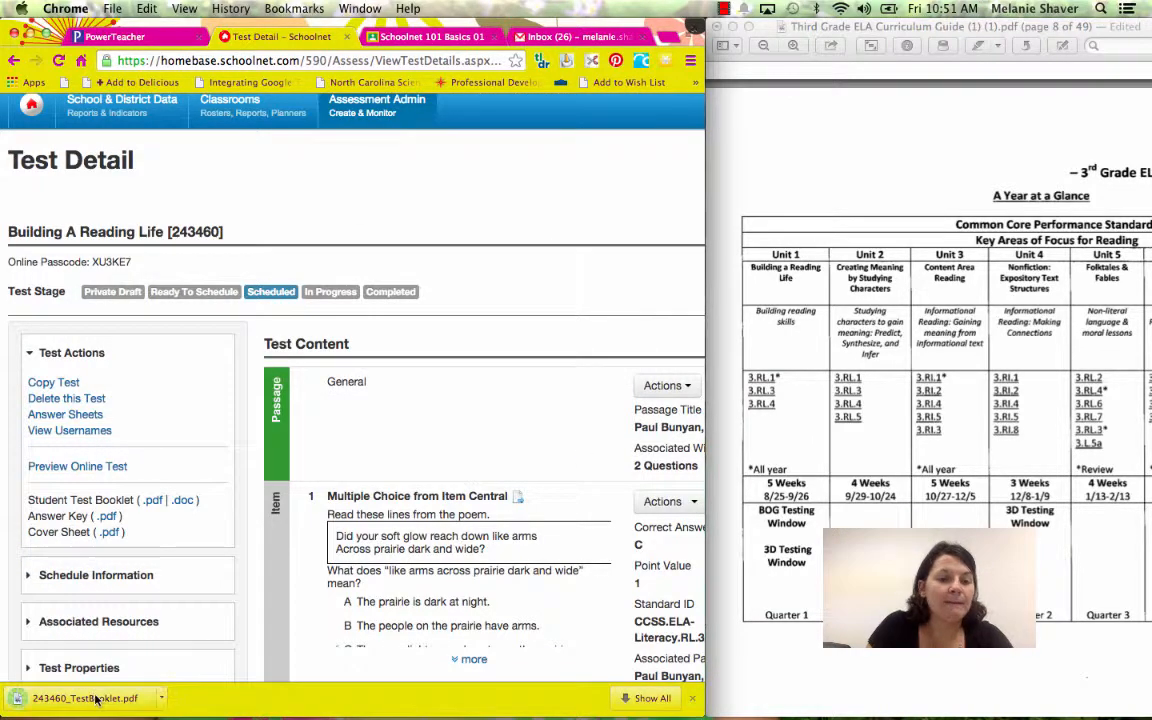
# Open the downloaded test booklet and look through its cover page and the Paul Bunyan, Inventor questions.
pyautogui.click(96, 699)
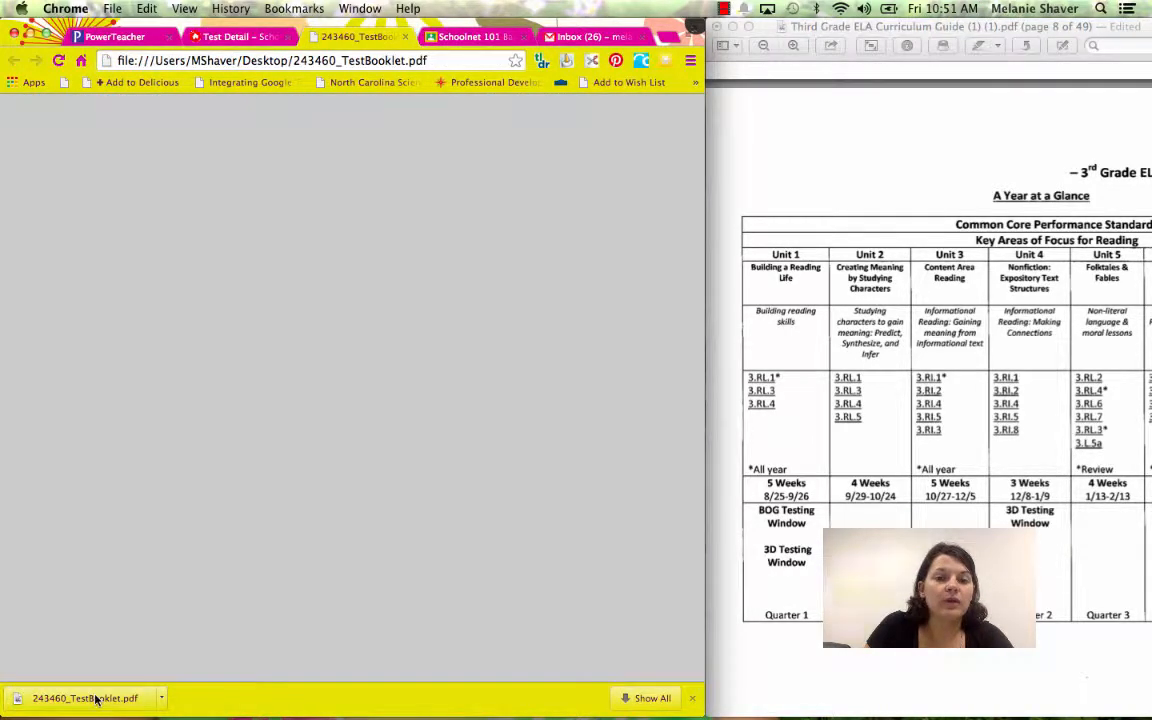
pyautogui.scroll(-10, 278, 455)
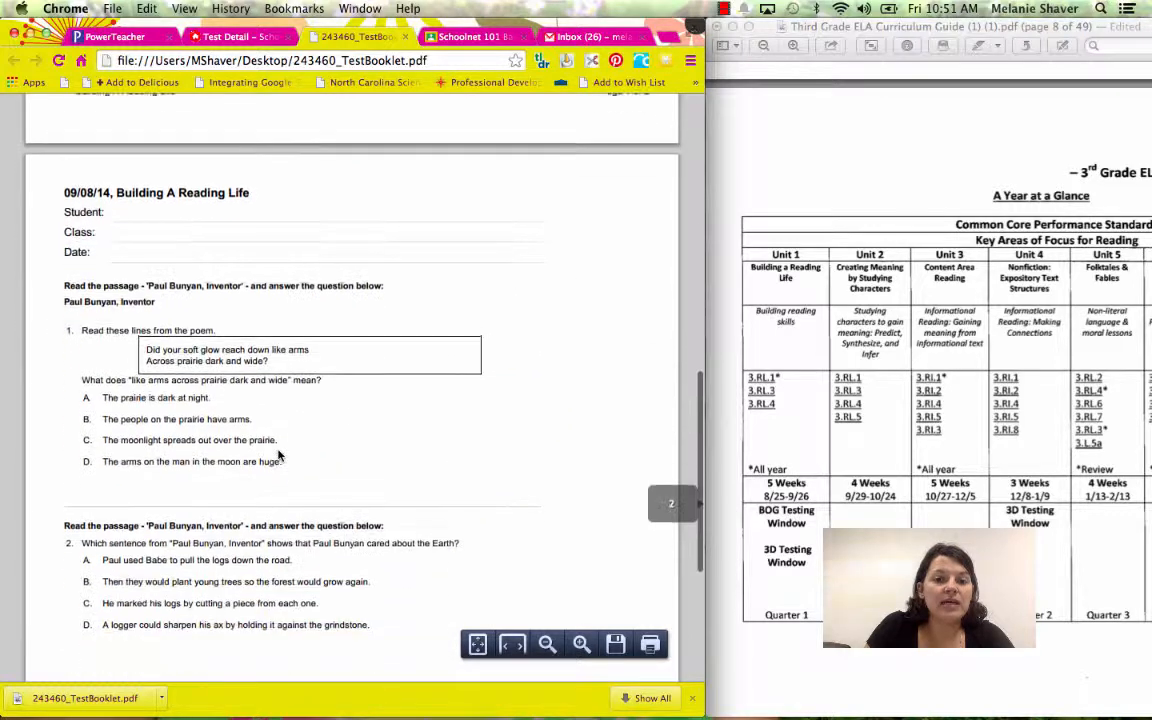
pyautogui.scroll(-2, 278, 455)
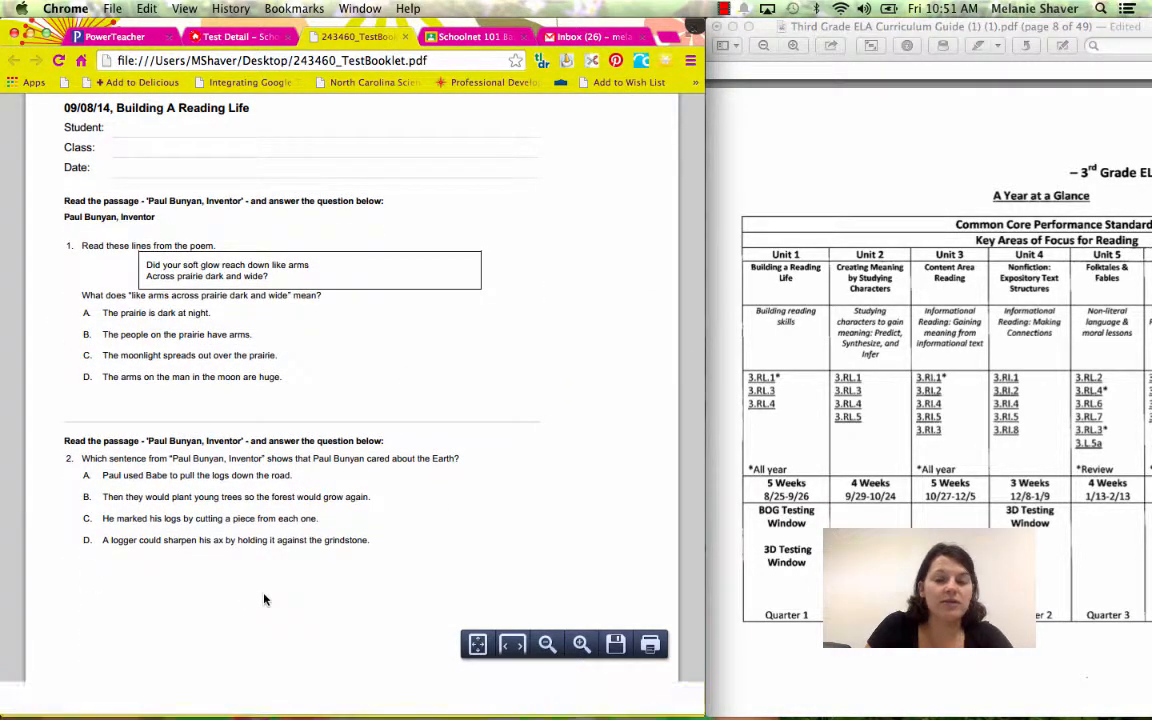
pyautogui.scroll(-3, 262, 599)
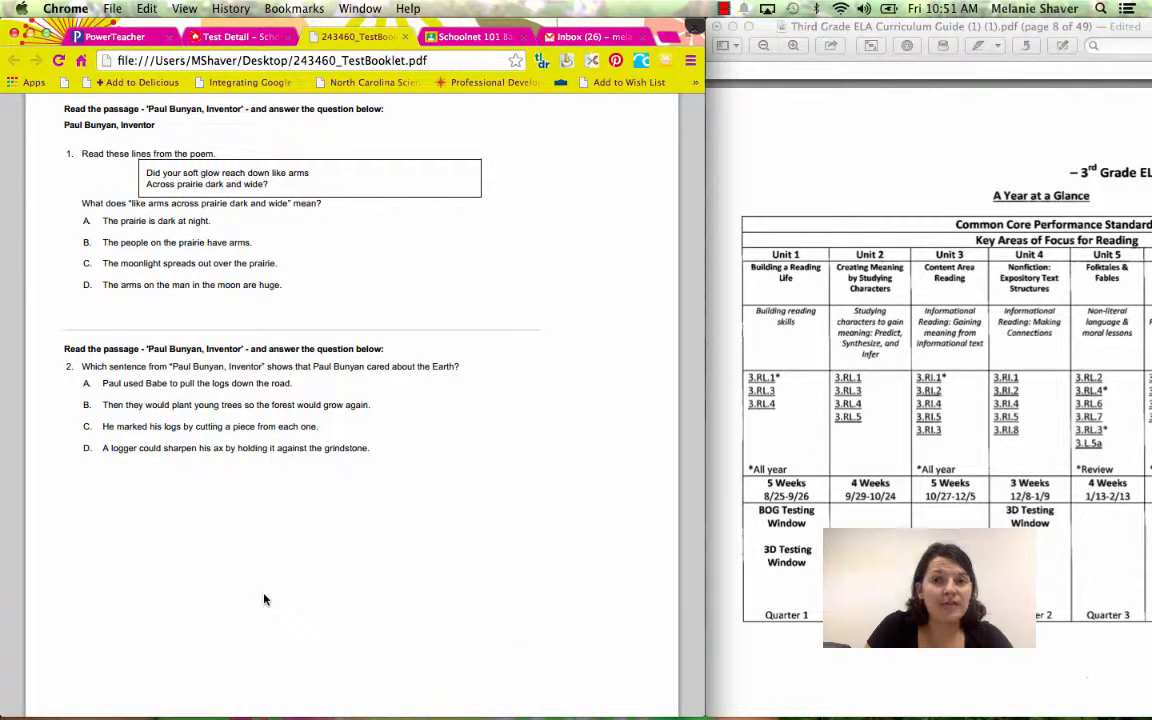
pyautogui.scroll(-10, 534, 458)
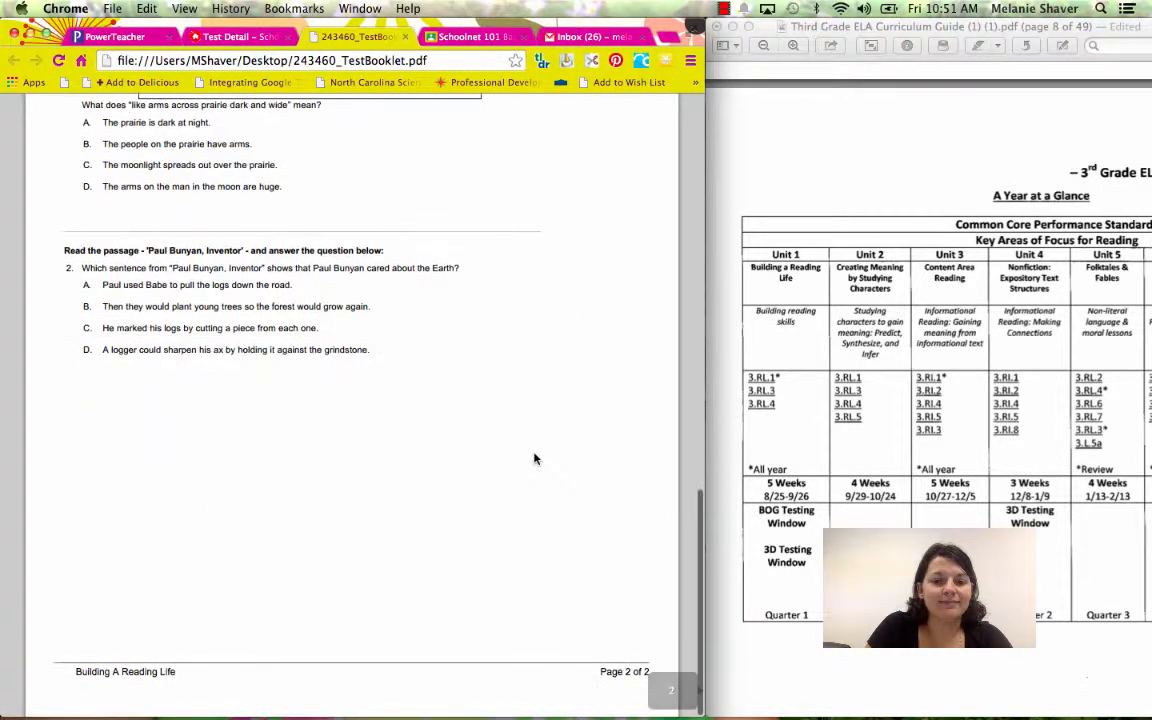
pyautogui.scroll(10, 534, 458)
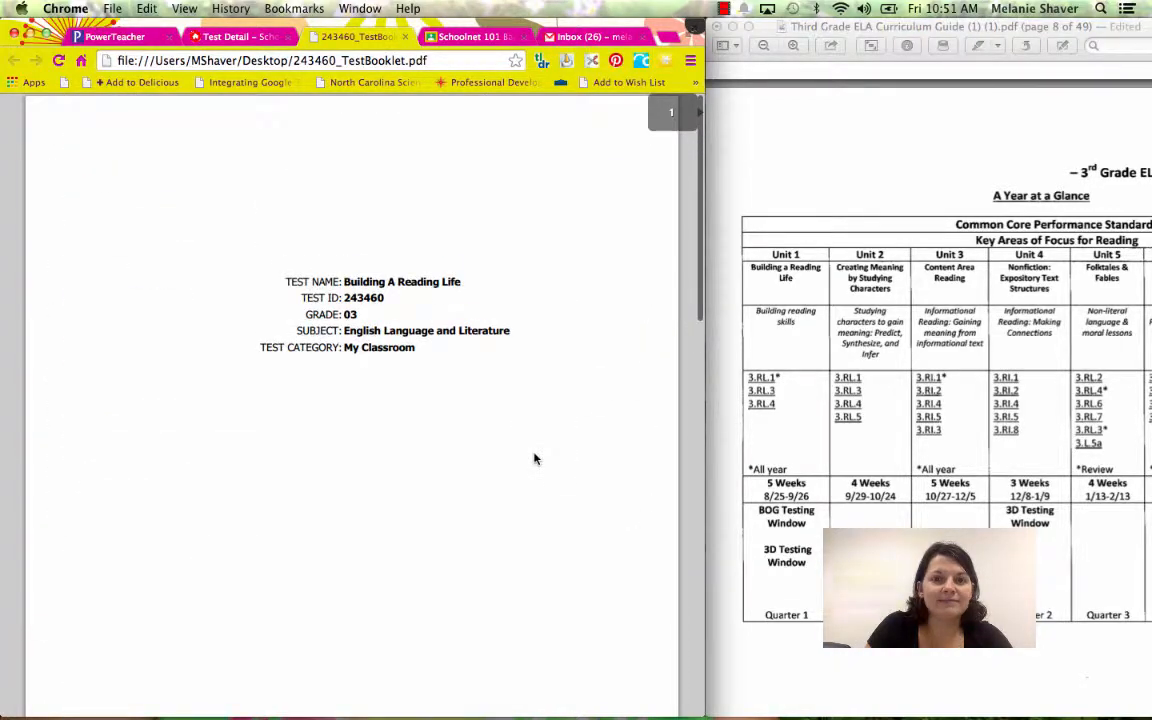